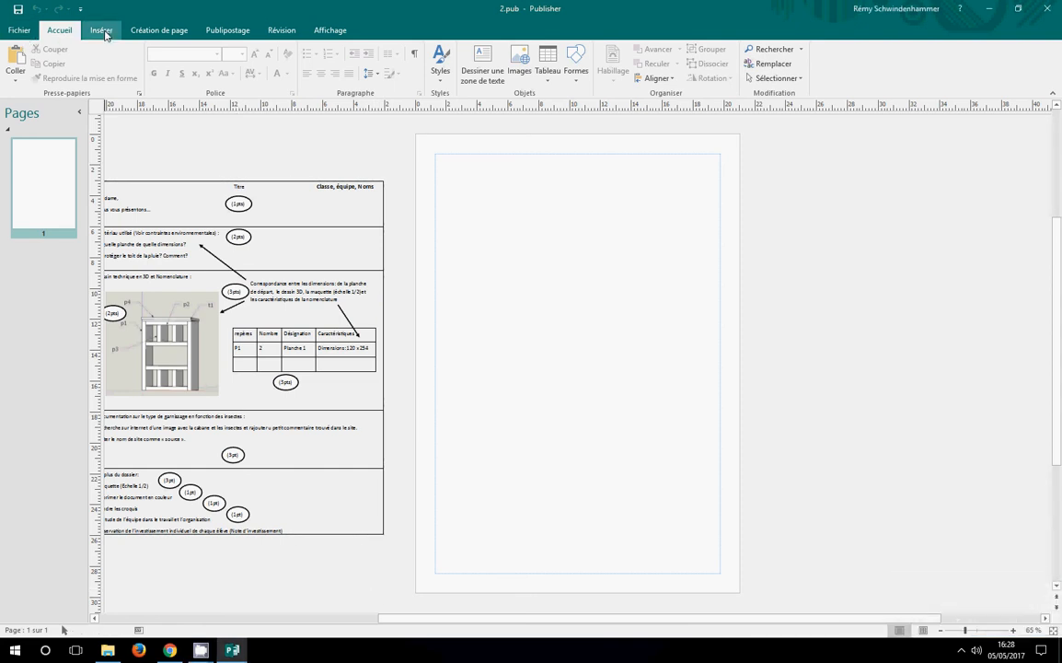
Draw a text box about 18.3 by 3.1 cm across the top of the page and enter the sample text "Gdspfgrspgjrgp^^rjgprgrkg^dkfgêzrgkezôfger"
click(101, 31)
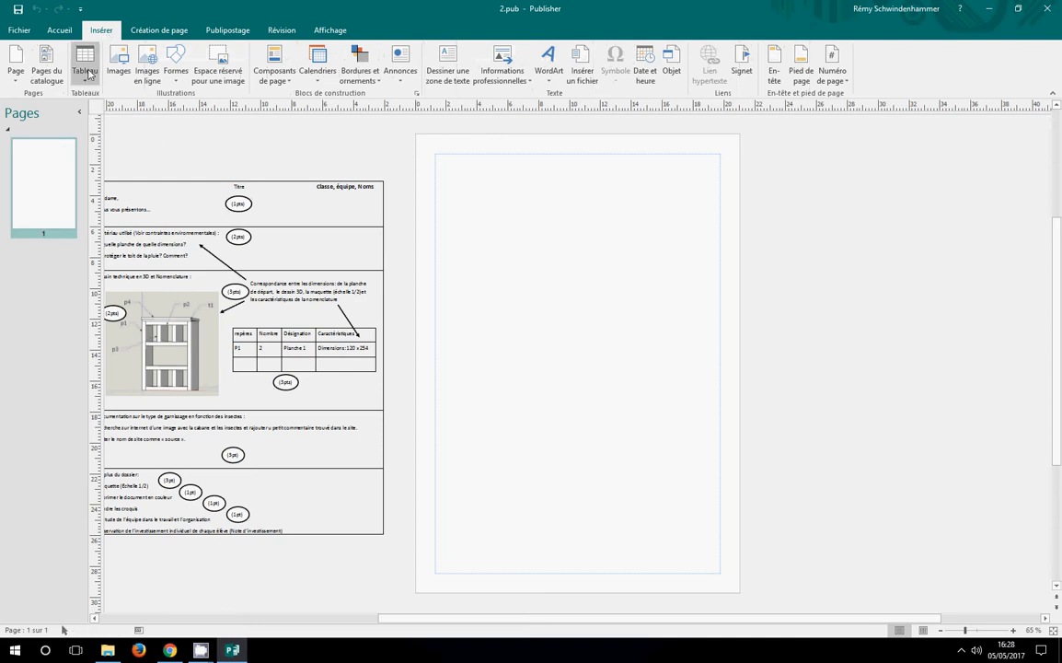
click(428, 73)
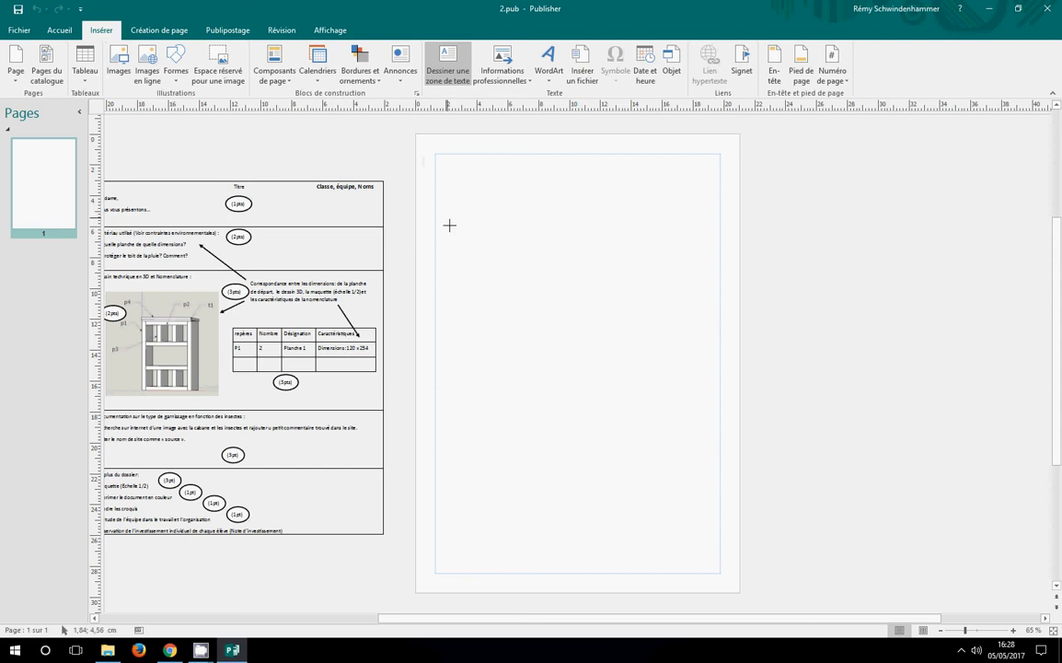
drag(437, 158, 446, 188)
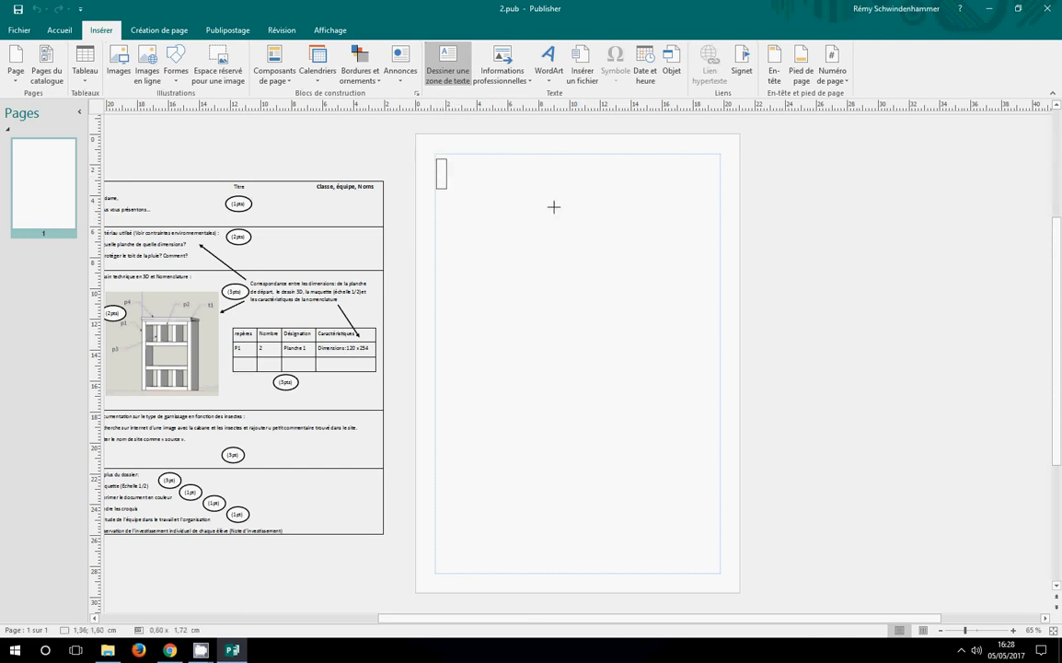
mouse_move(553, 206)
mouse_down()
mouse_move(690, 201)
mouse_move(661, 199)
mouse_move(626, 204)
mouse_move(695, 209)
mouse_move(723, 184)
mouse_up()
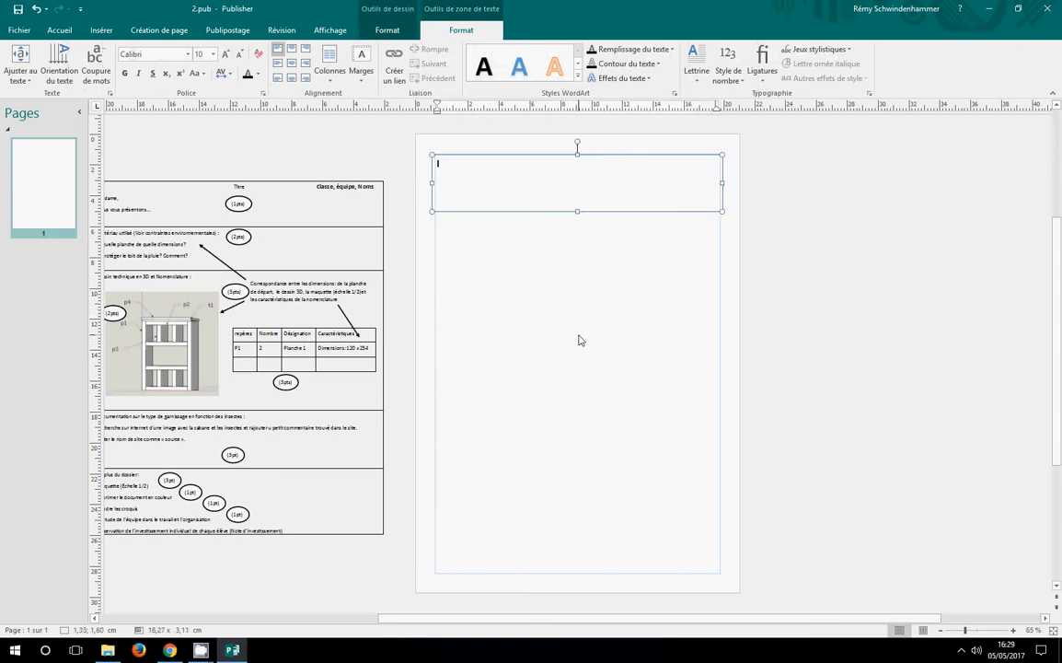
text(gdspfgrepgjre^^rjep)
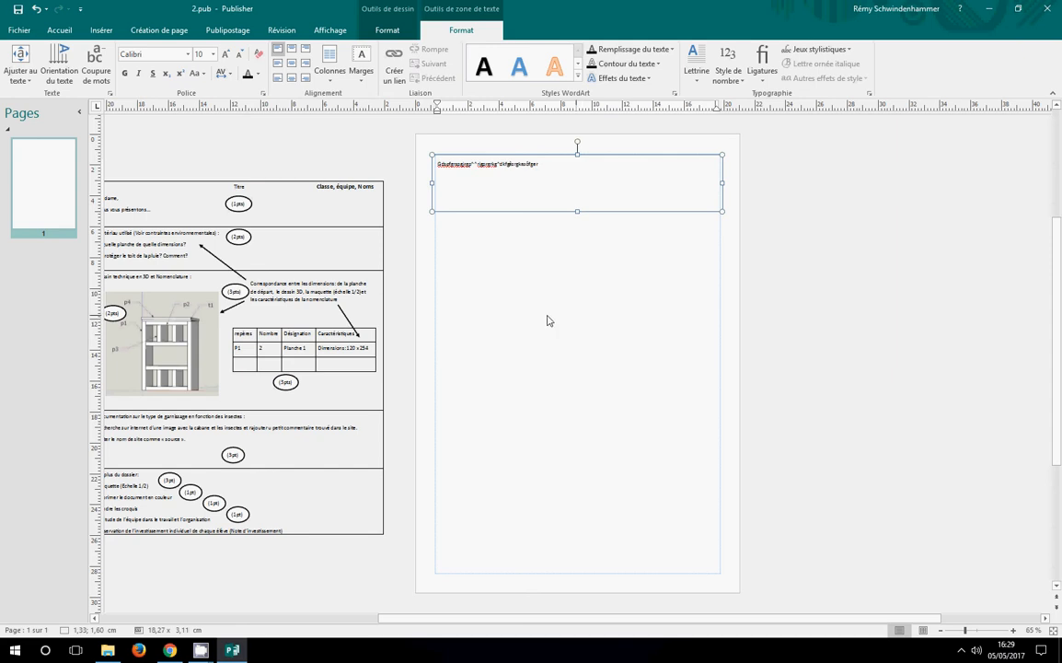
click(529, 276)
Apply a black outline to the text box at the top of the page
click(528, 178)
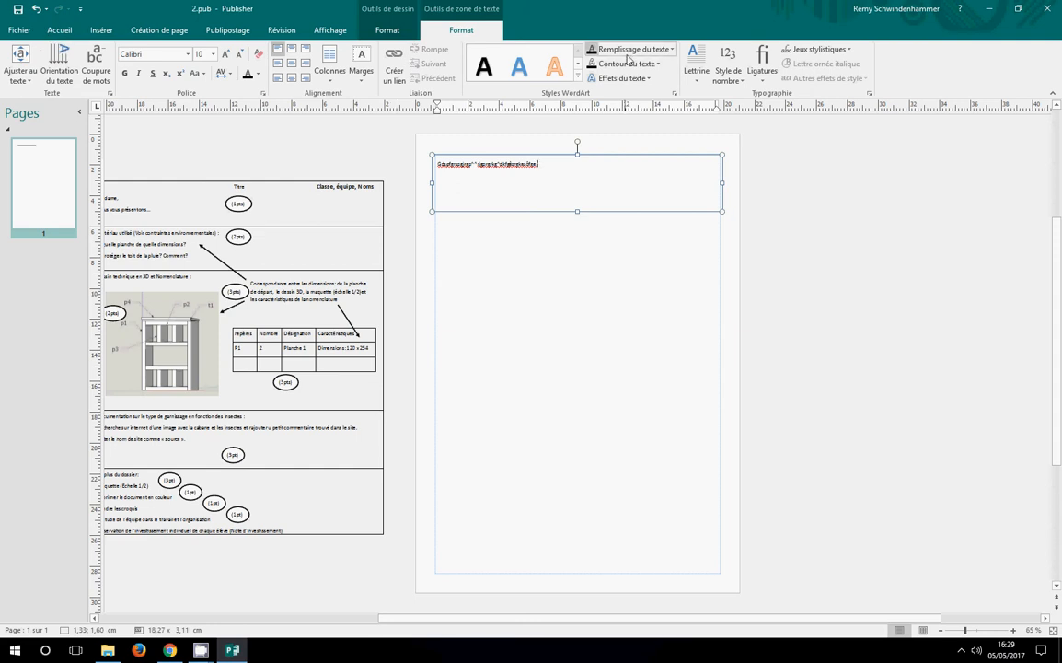
click(576, 240)
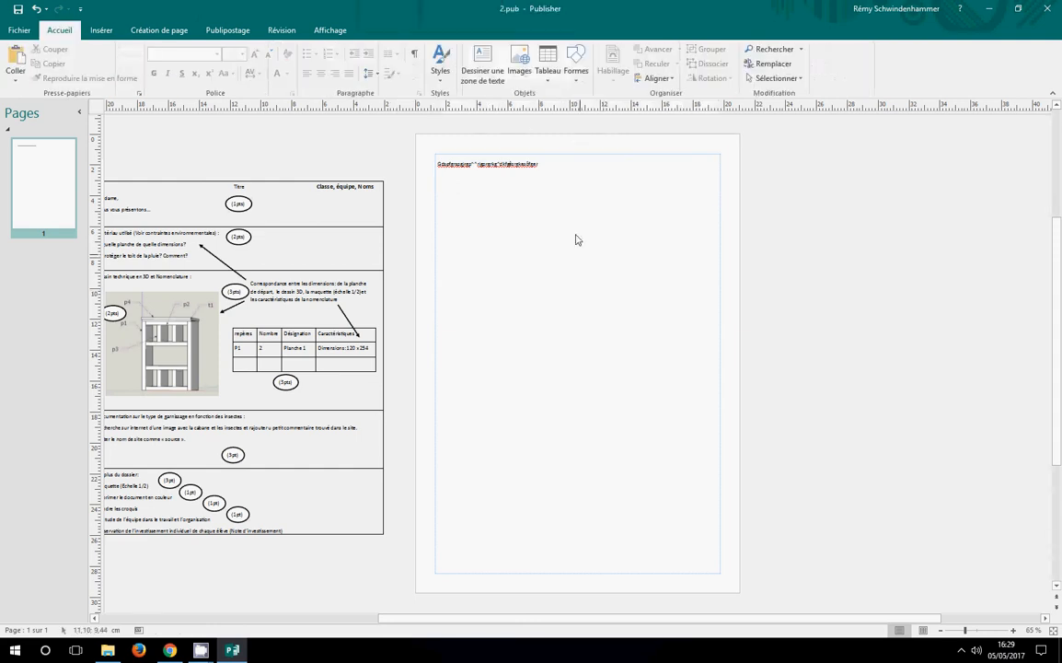
click(560, 190)
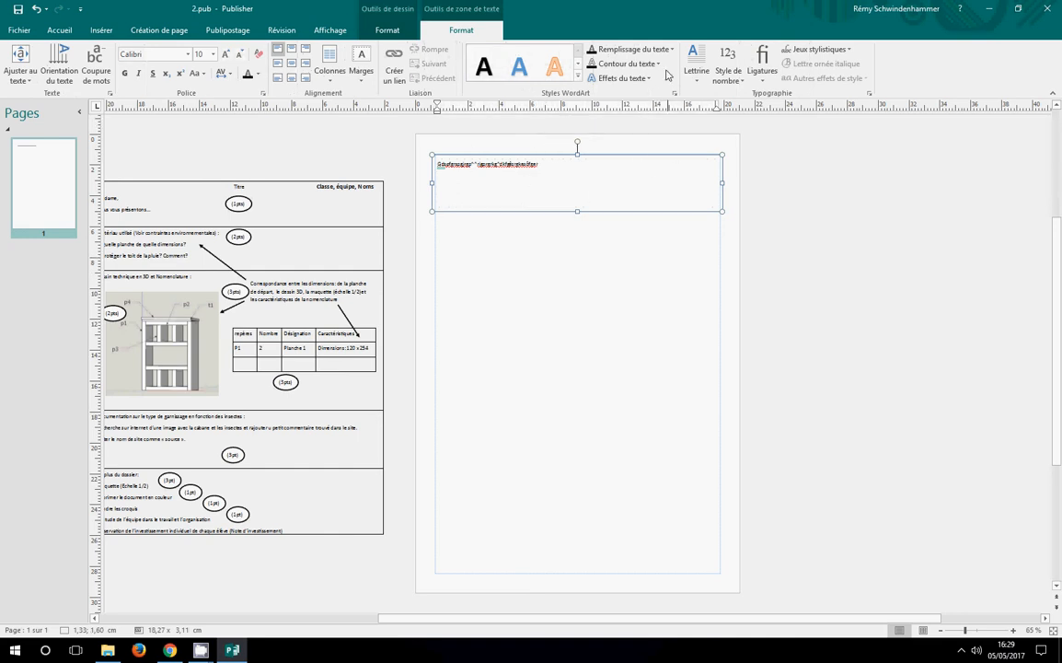
click(386, 29)
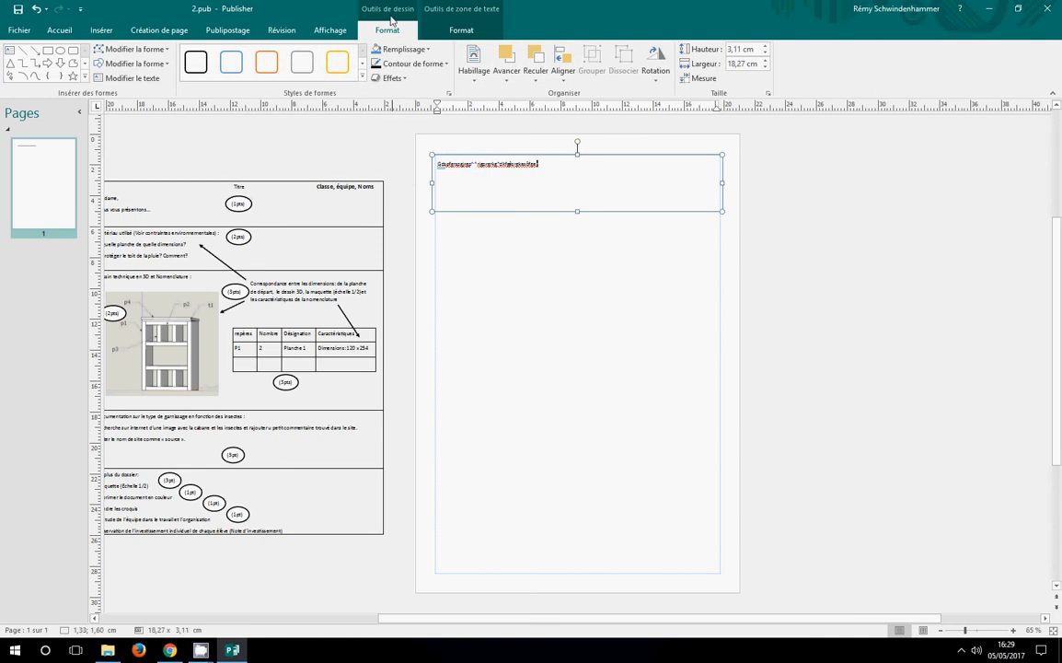
click(408, 64)
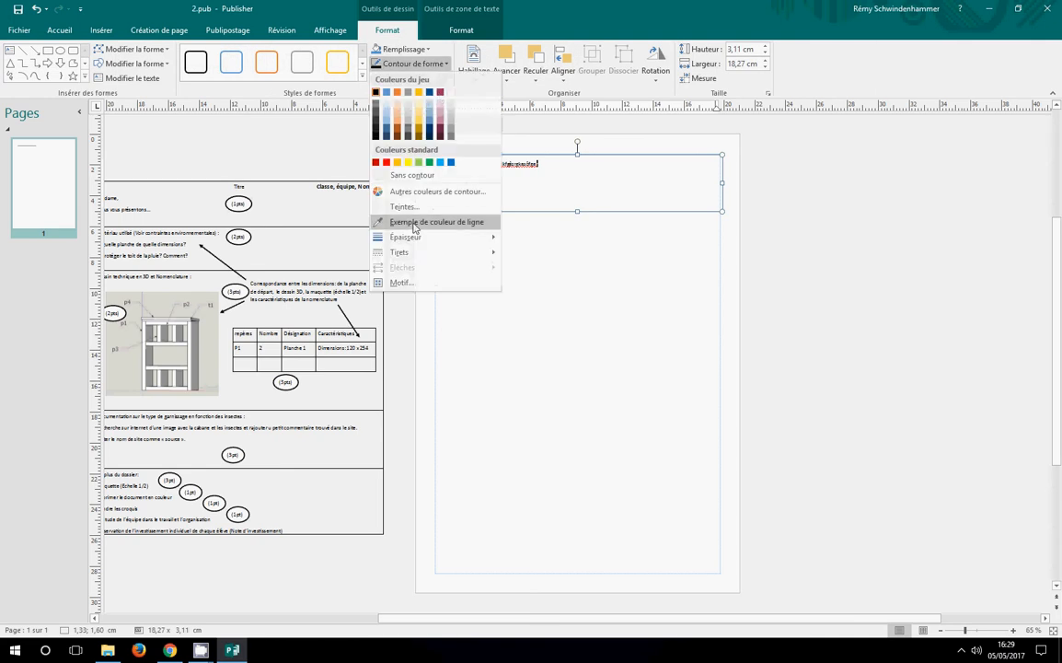
click(376, 93)
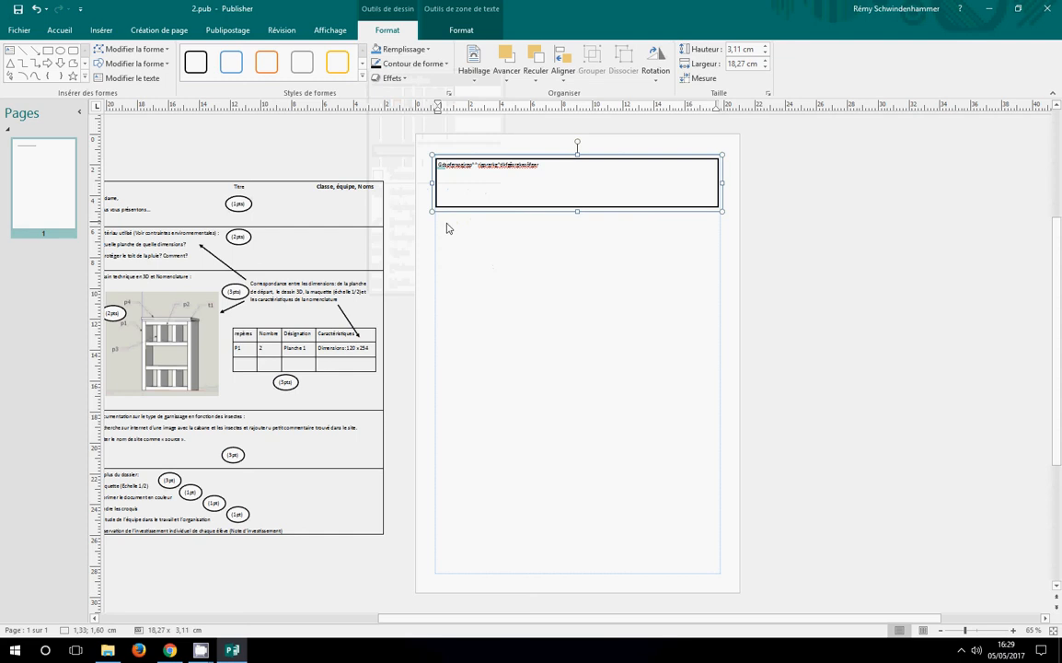
Change the text box's outline colour to light green and set its thickness to 4½ pt
click(405, 64)
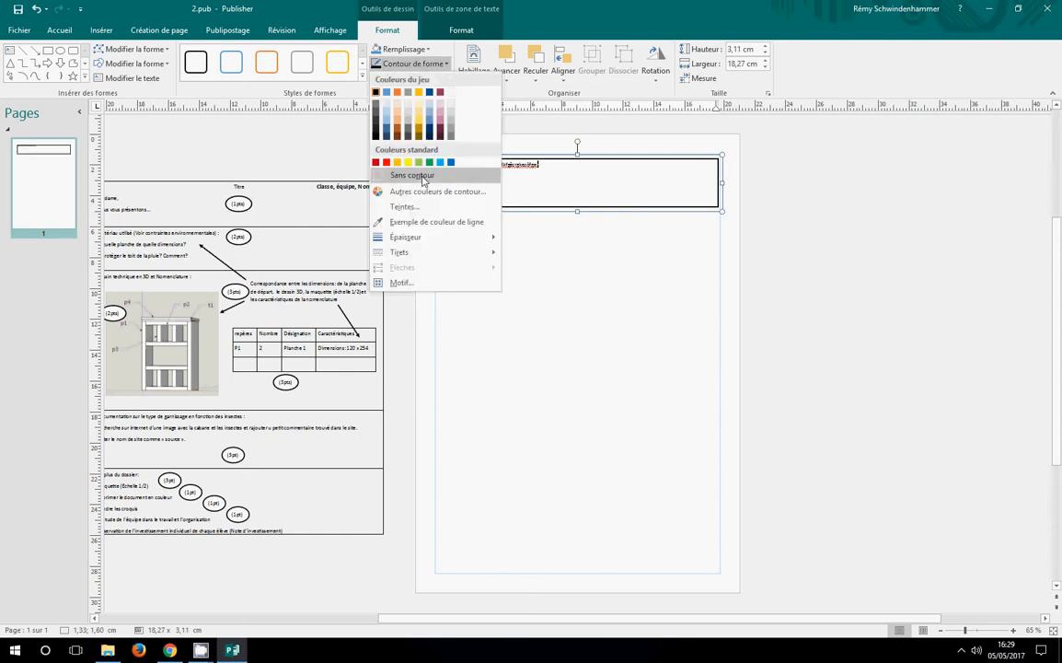
click(424, 169)
click(410, 64)
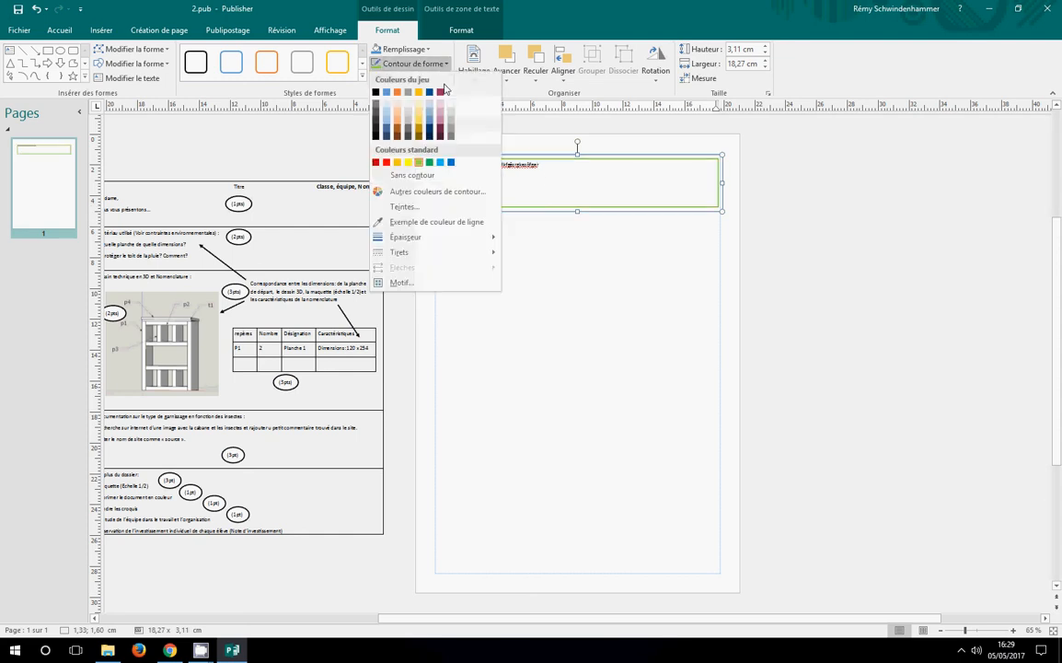
mouse_move(421, 236)
click(552, 281)
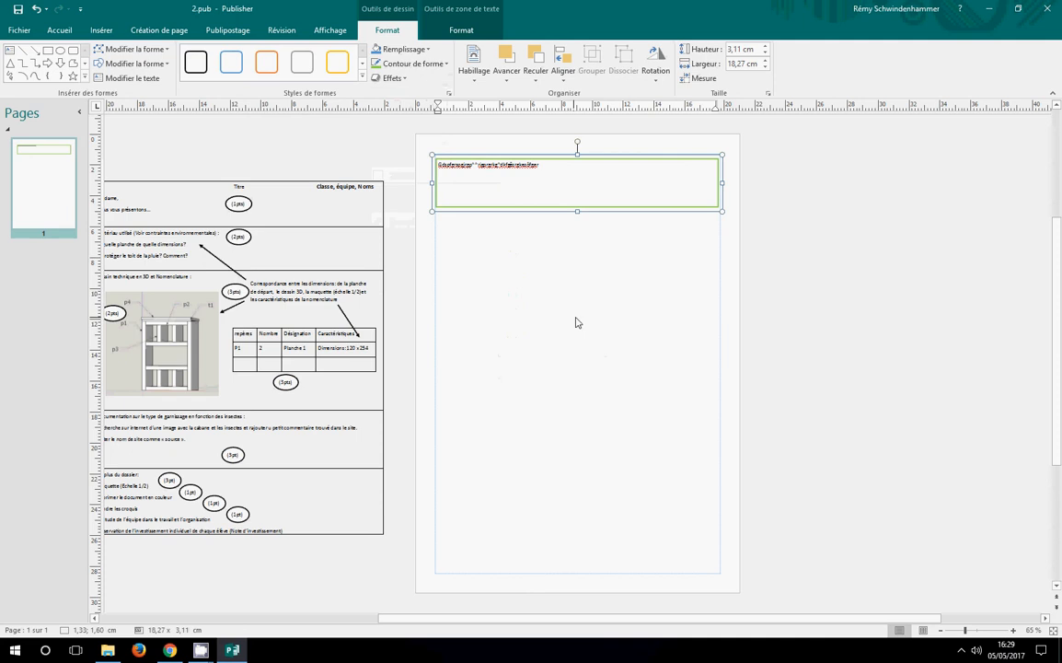
click(409, 63)
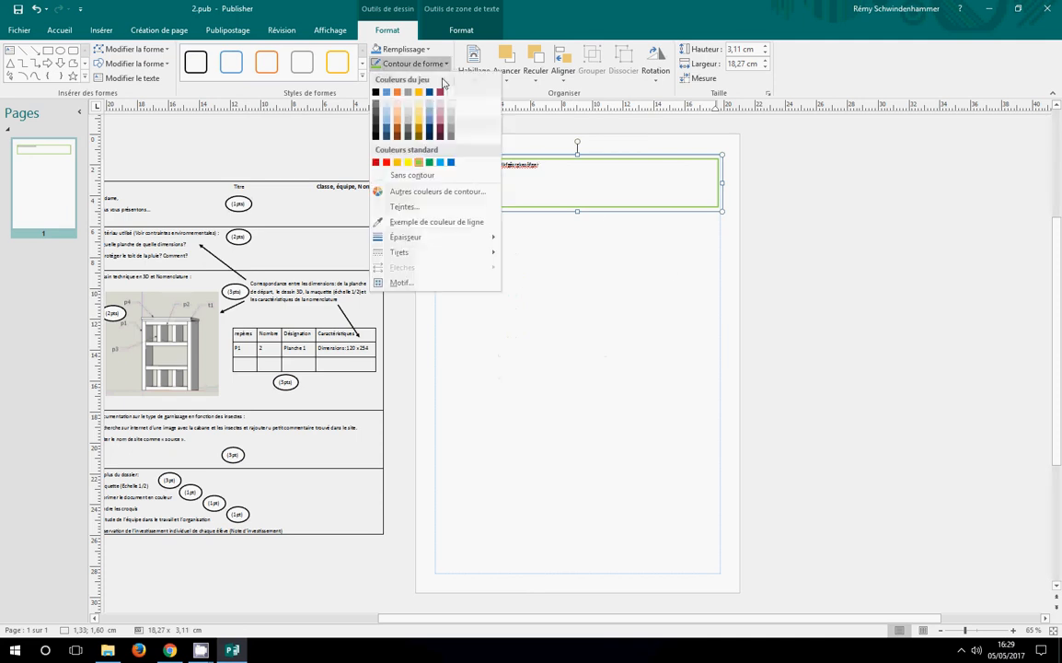
mouse_move(429, 239)
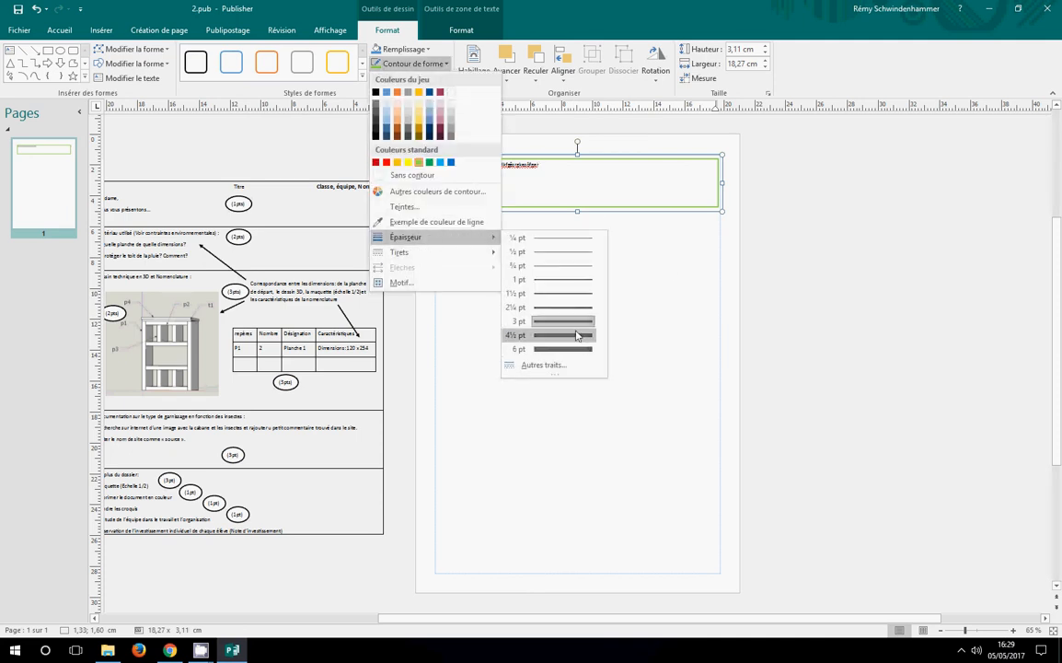
click(578, 335)
Set the font size of the text in the green-outlined box to 14
click(59, 29)
drag(554, 166, 451, 172)
click(463, 195)
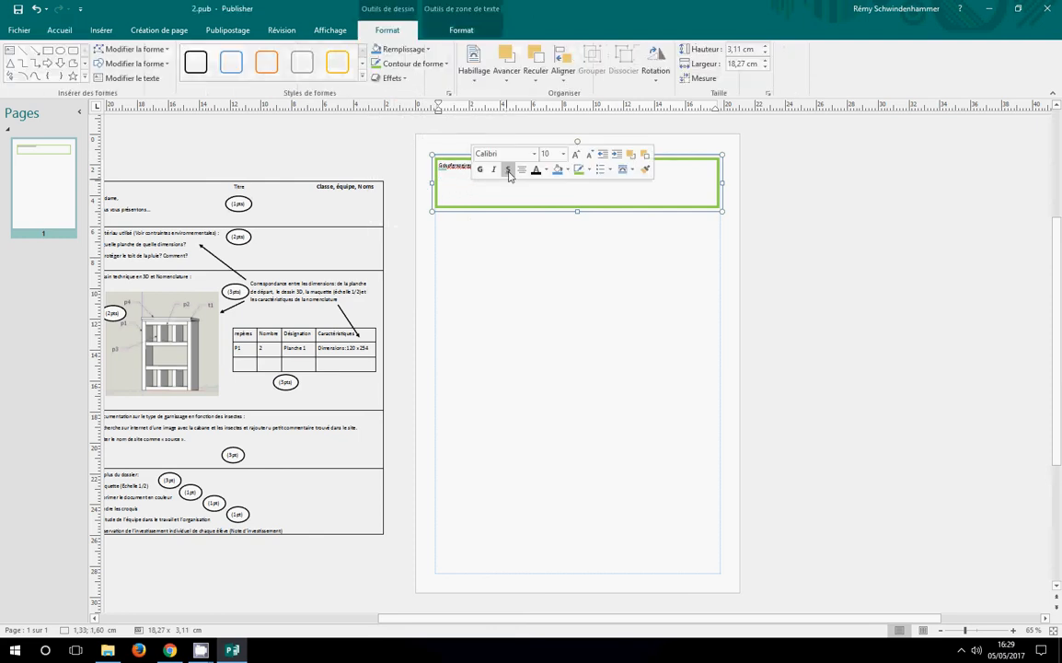
drag(540, 164, 421, 181)
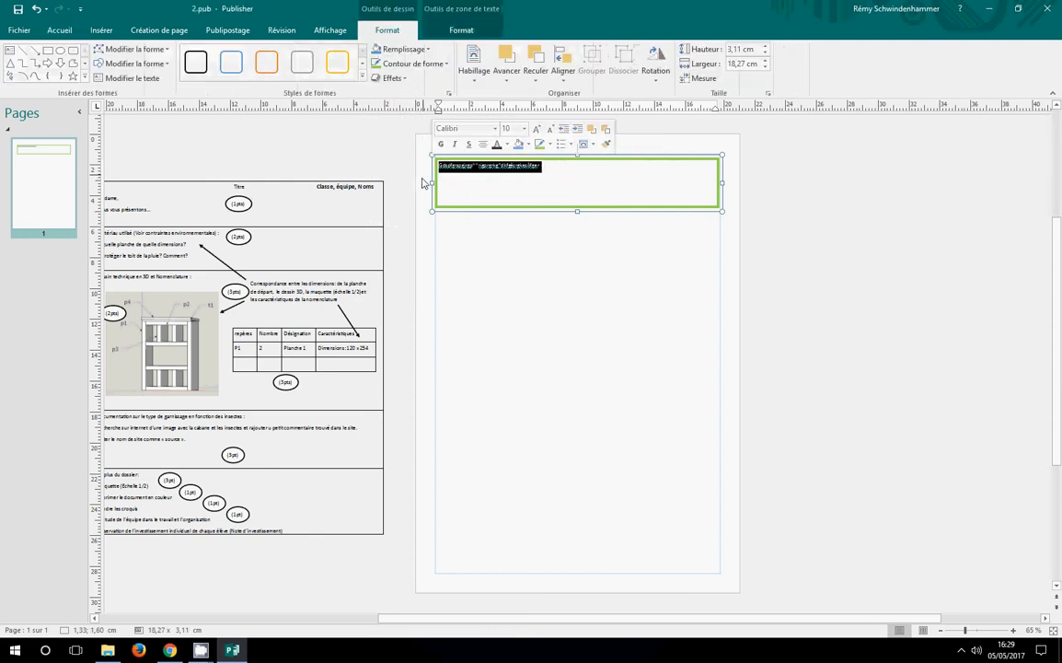
click(978, 632)
scroll(810, 387, down, 2)
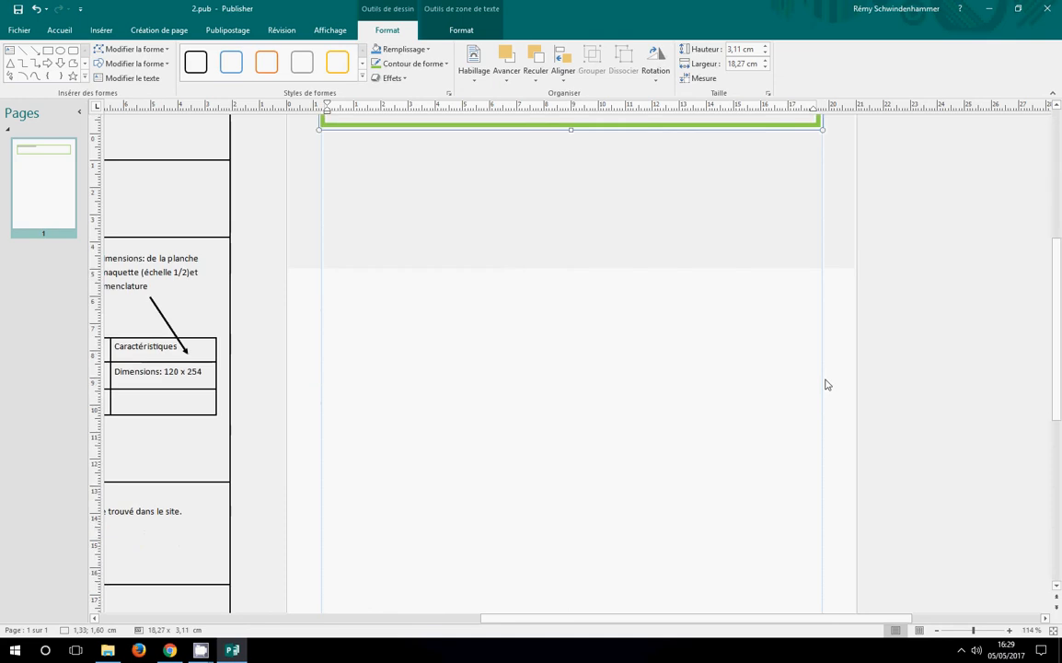
scroll(782, 359, up, 1)
click(58, 32)
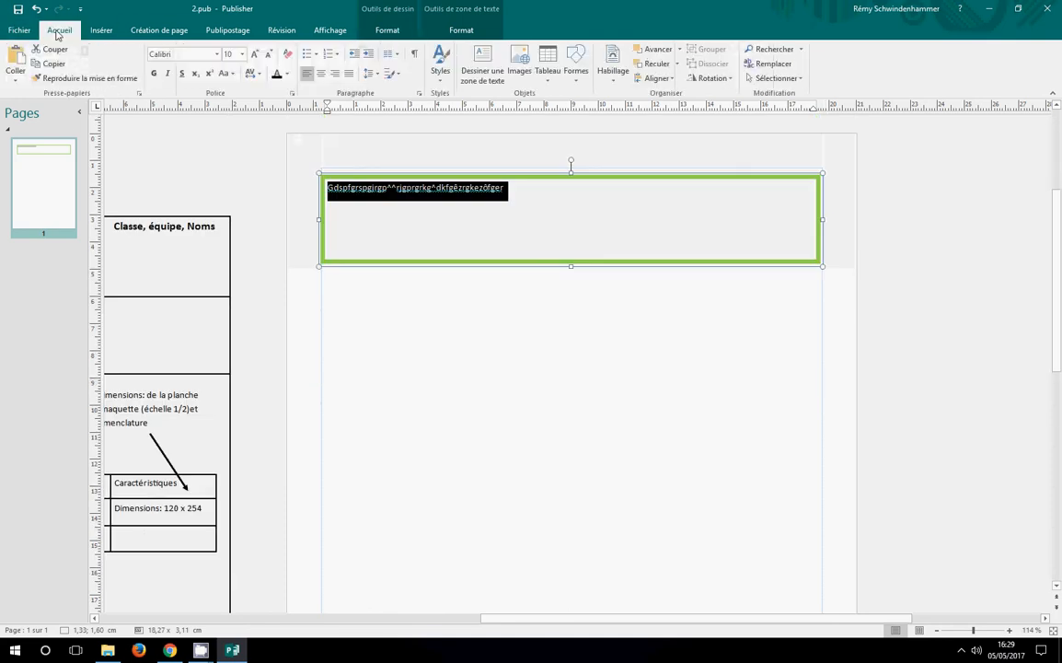
click(242, 54)
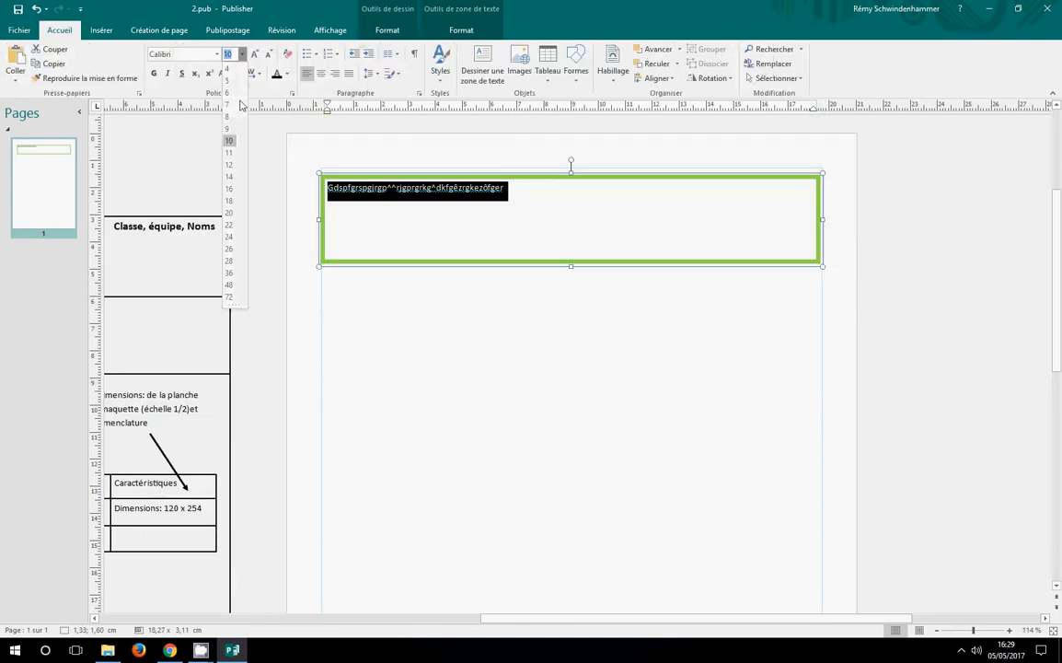
click(235, 178)
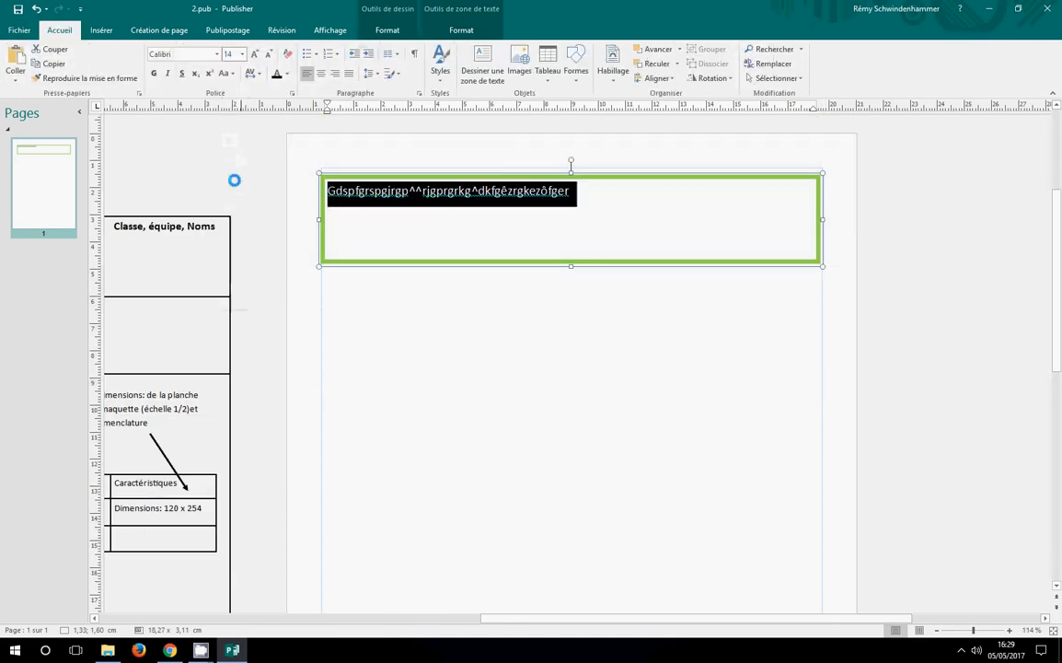
Colour the 14-point text red and centre it in the box
click(286, 74)
click(286, 173)
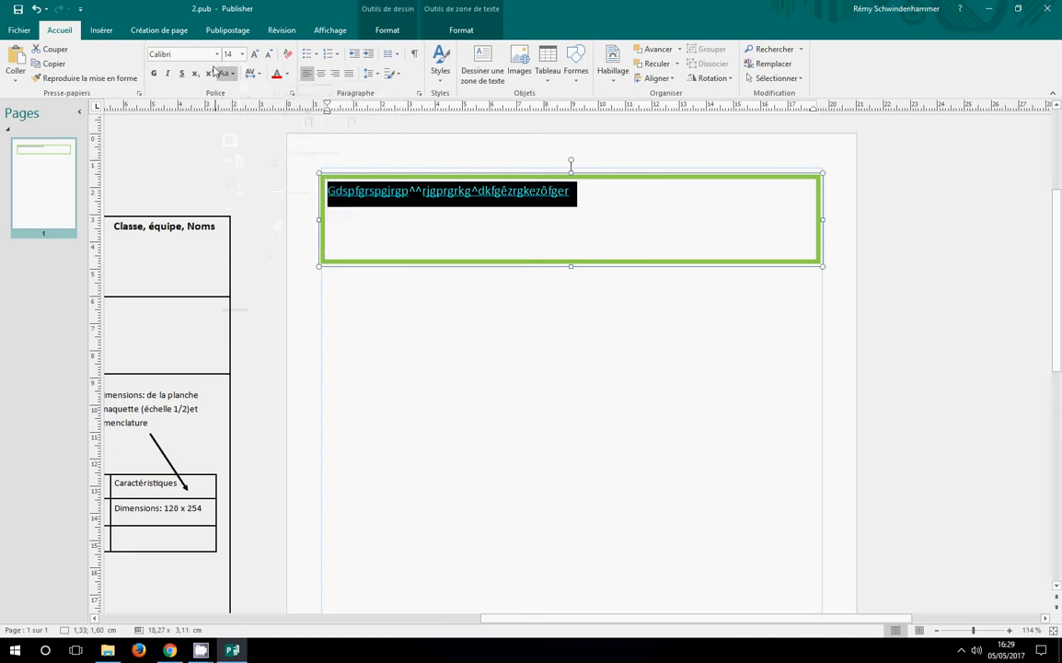
click(321, 73)
click(490, 339)
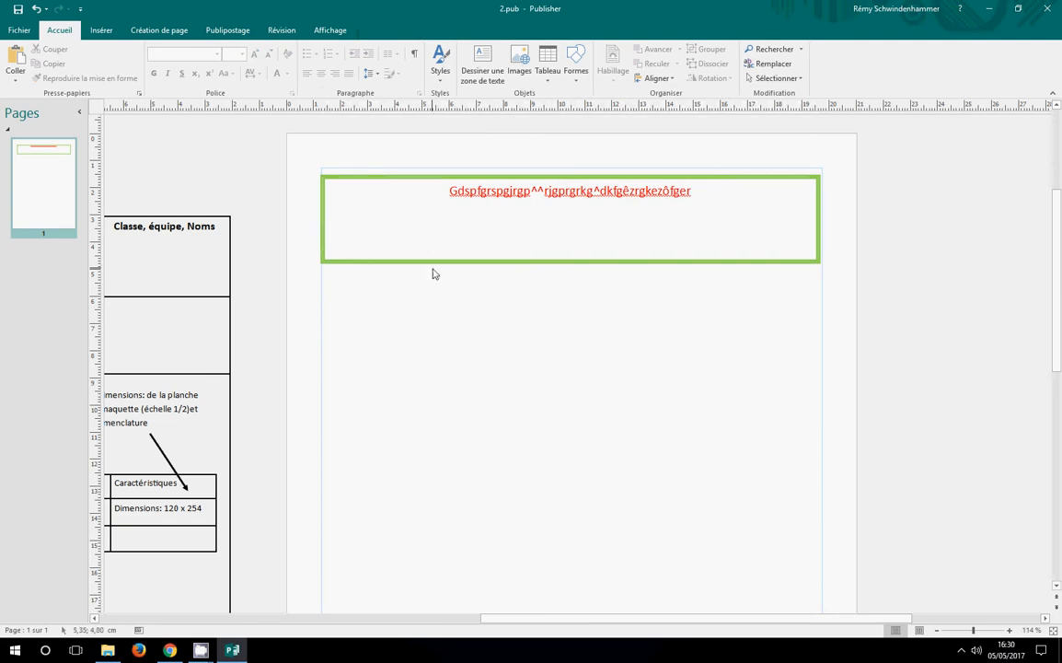
Add a left-aligned line in size 10 below the red title, reading "dffjeesfoiejfidfdjfdsipjfdazipdjzpidjqsidjipzdjipzdjkpzjdzdzidzsdhu"
click(345, 221)
click(345, 221)
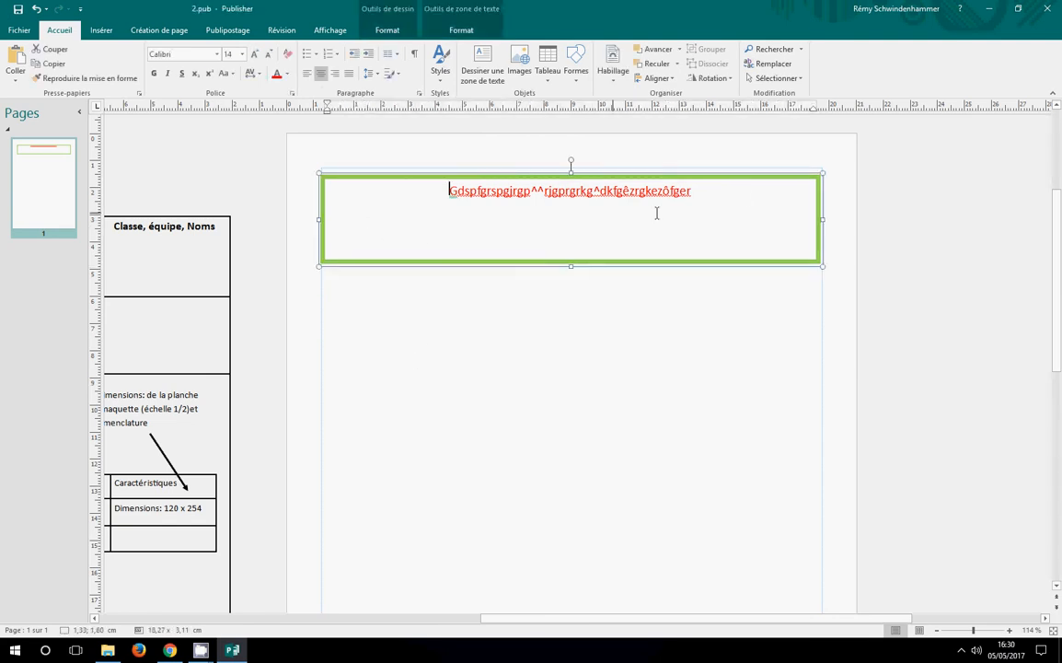
click(736, 205)
key(Return)
click(306, 72)
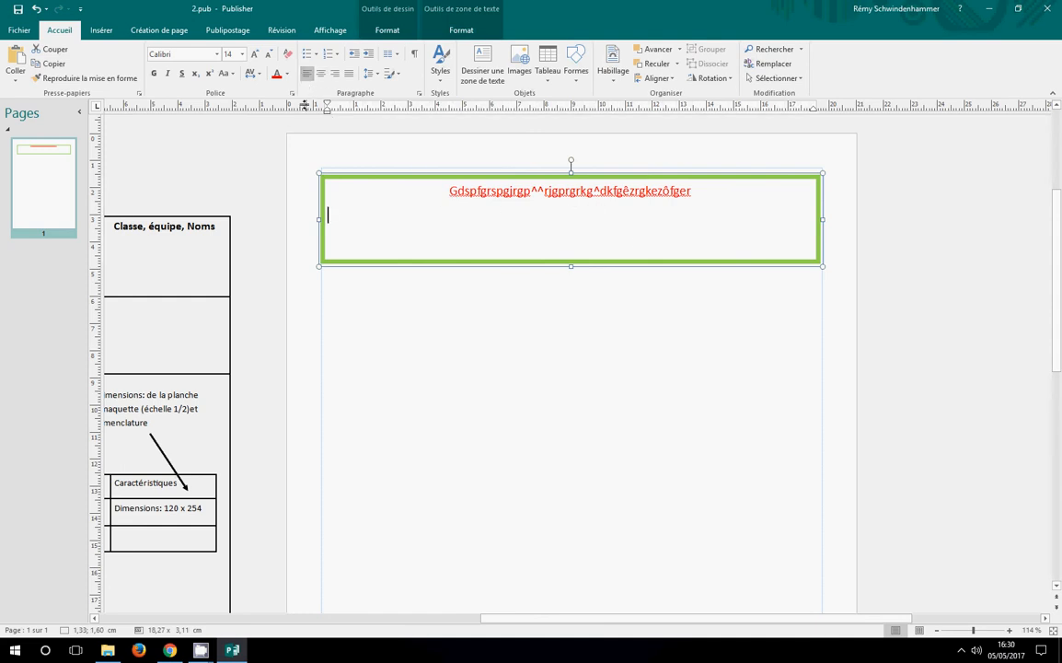
click(241, 53)
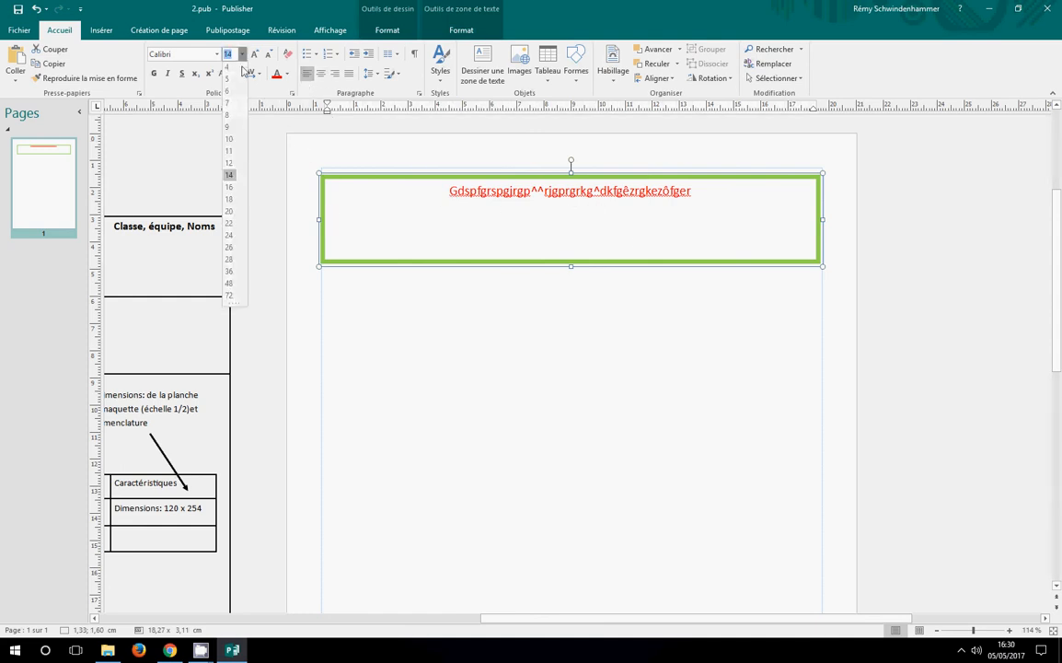
click(229, 140)
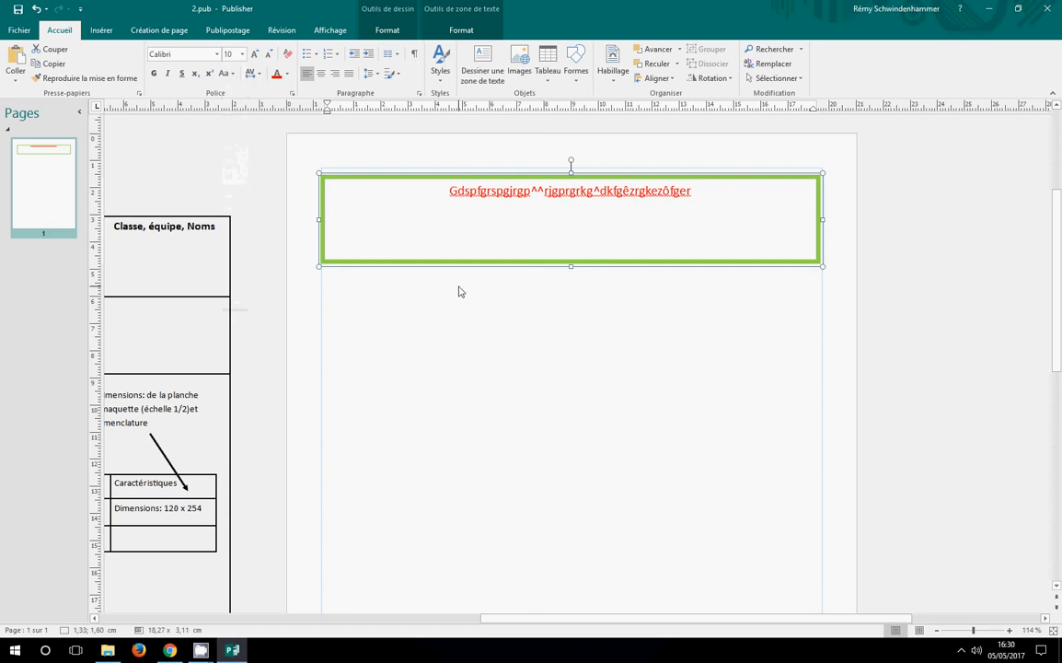
text(dffjeesfoiejfidfdjfdsipjfdazipdjzpidjqsidjipzdjipzdjkpzjdzdzidzsdhu)
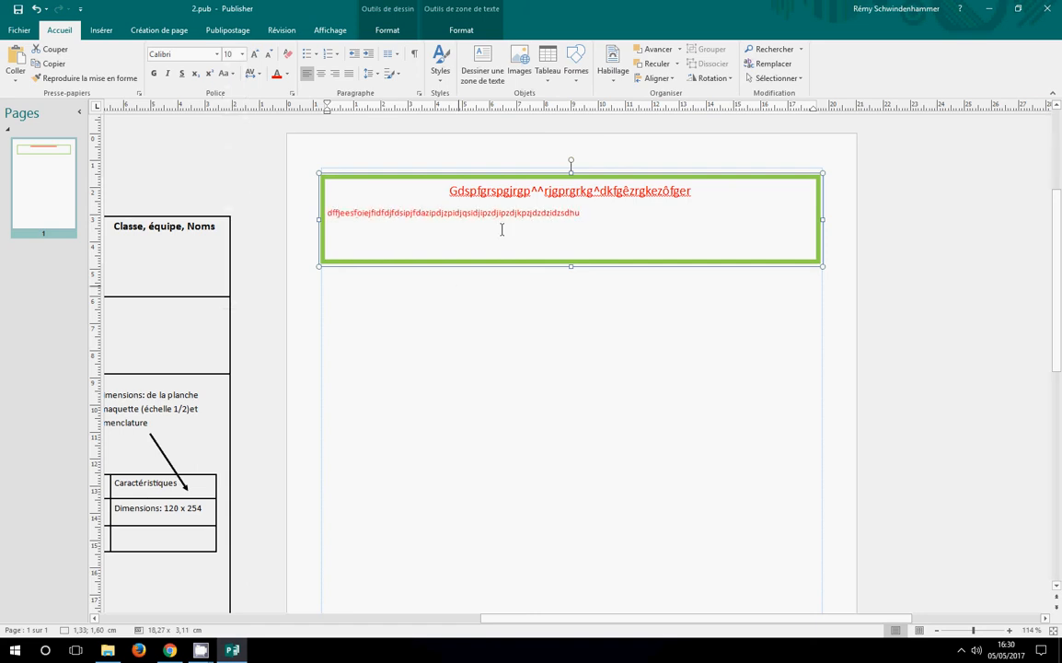
Change the font colour of the second line in the text box to black
drag(587, 217, 329, 233)
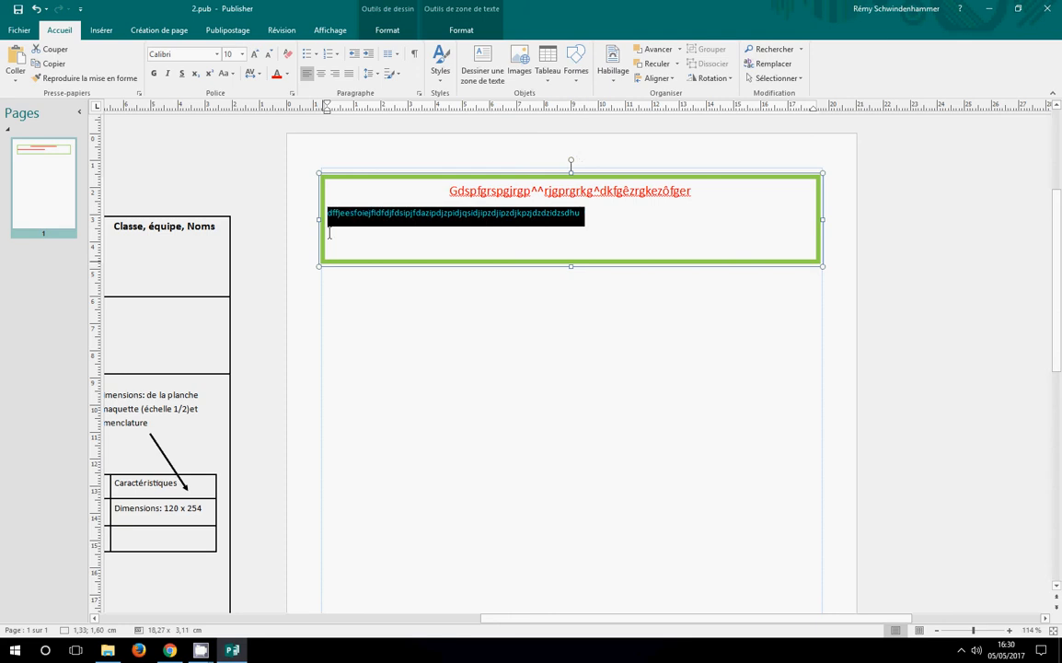
click(286, 75)
click(278, 103)
click(512, 360)
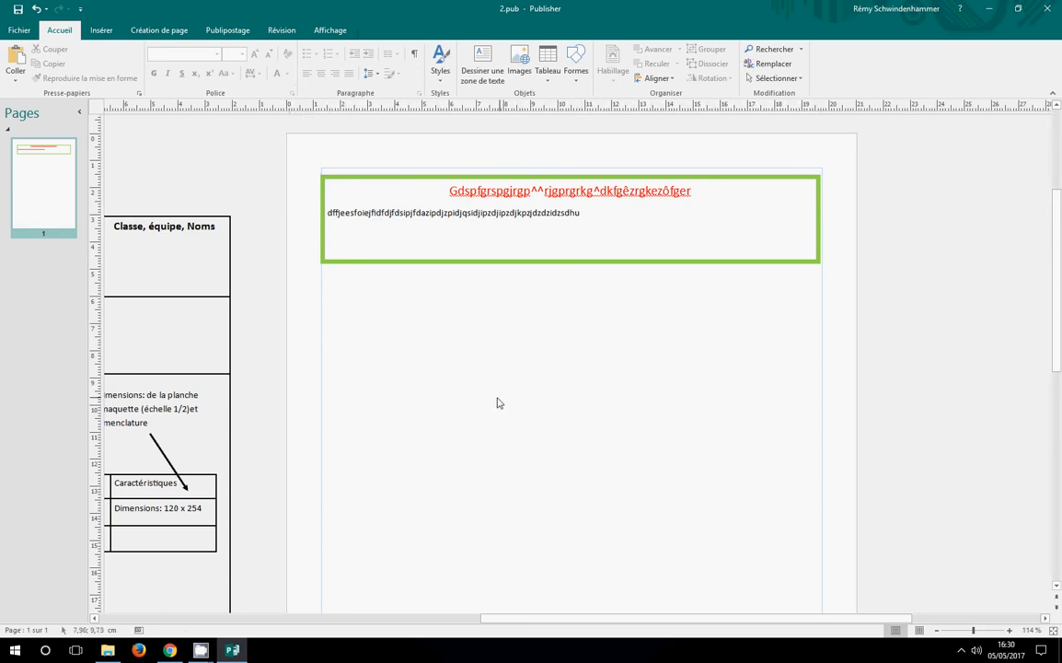
Duplicate the green-outlined text box and place the copy below the original, aligned with it and leaving a gap
click(101, 29)
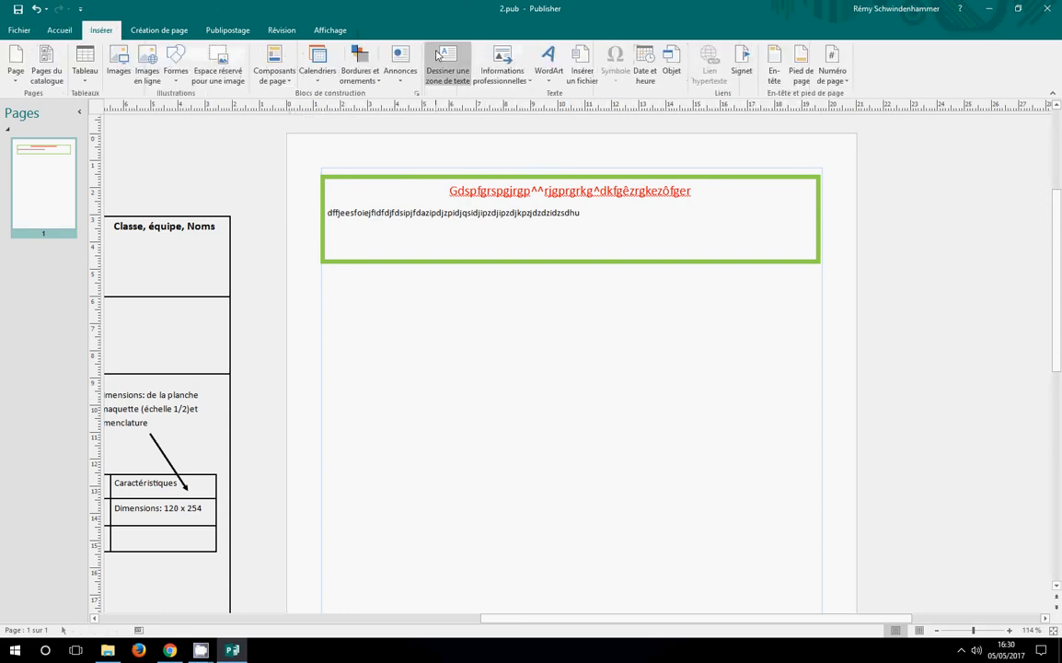
click(528, 261)
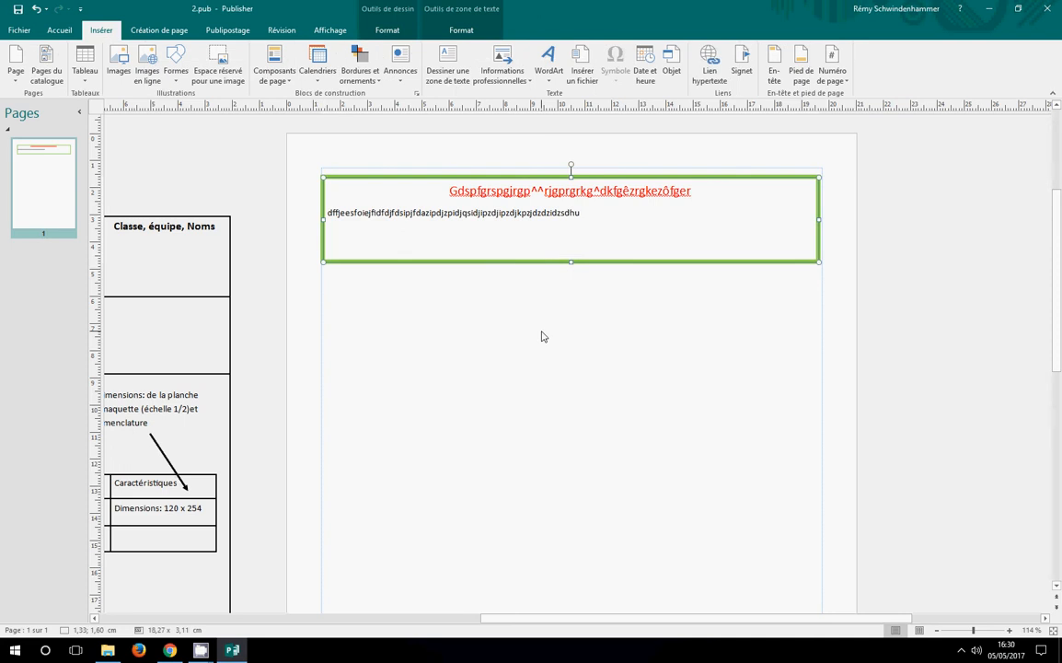
key(ctrl+d)
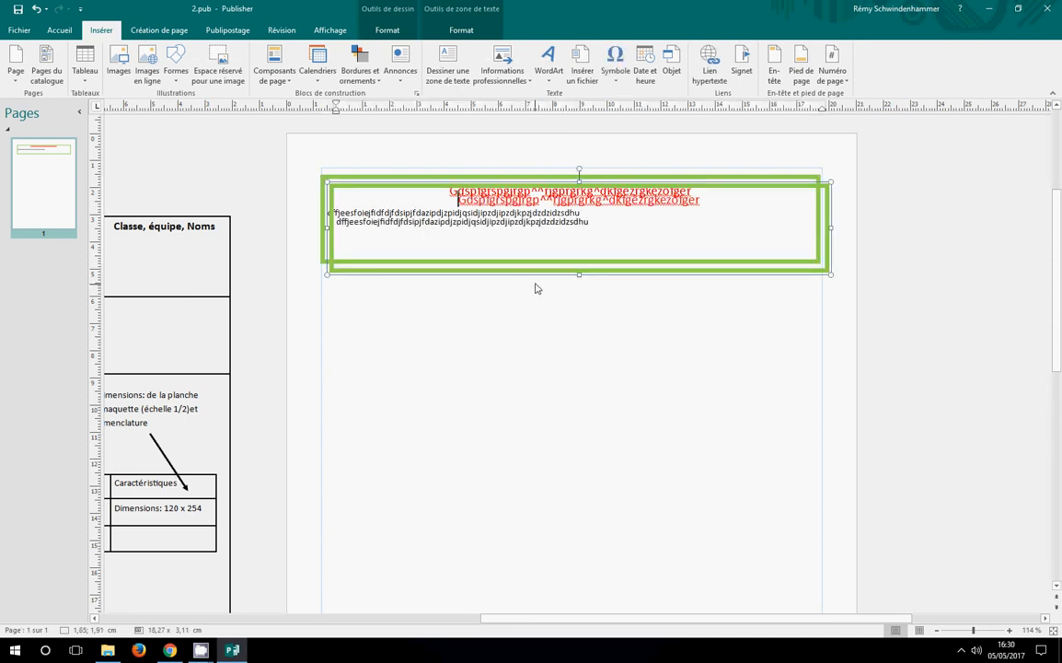
drag(536, 272, 524, 404)
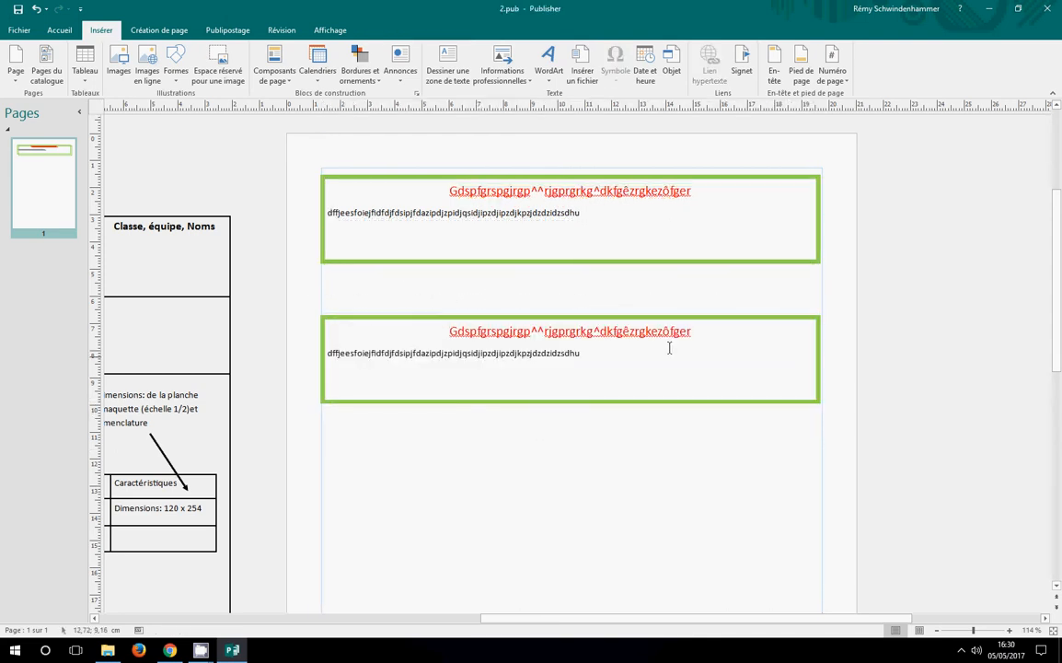
Replace the red title in the lower text box with a long row of the letter t
drag(692, 331, 481, 336)
text(t)
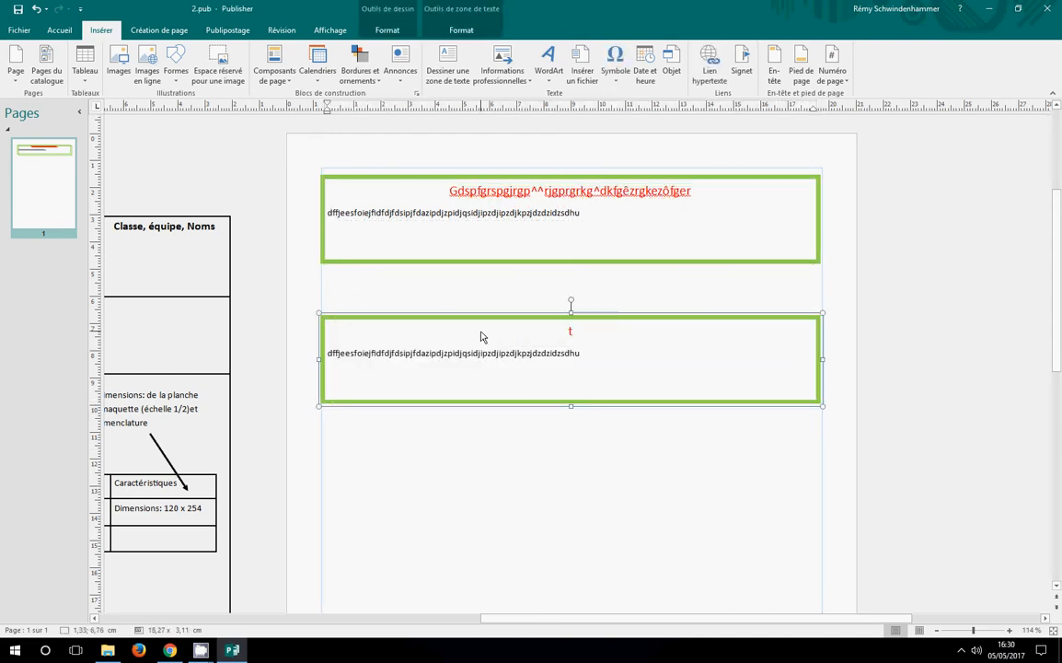
text(ttttttttttttttttttttttttttttttttttttttttttttttttttttttttttt)
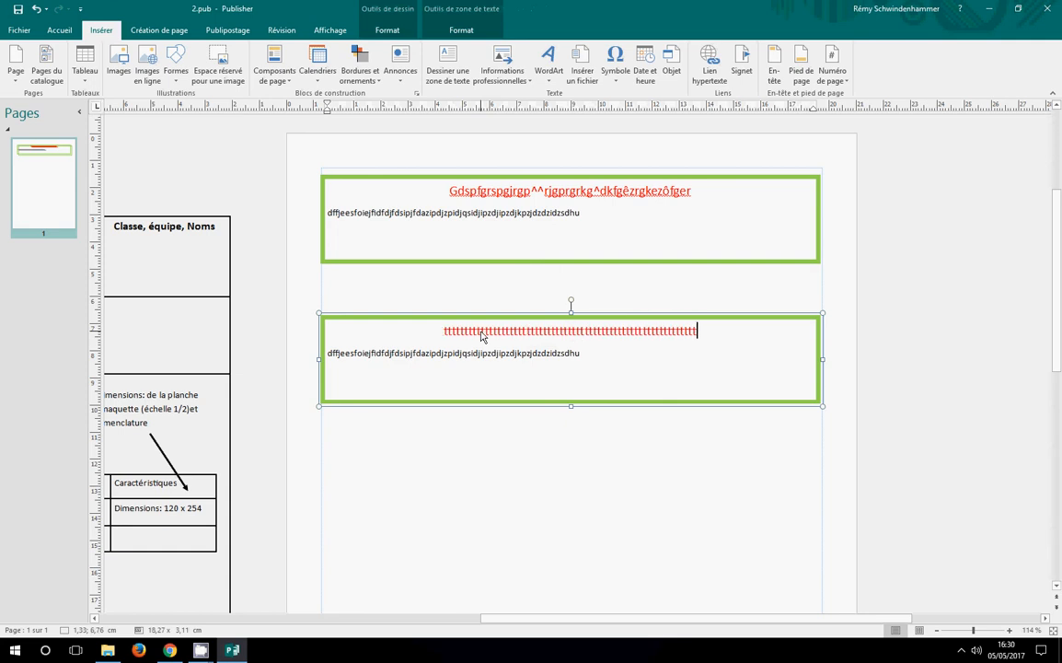
Delete the second line in the lower text box and replace it with a long row of the letter m
click(585, 354)
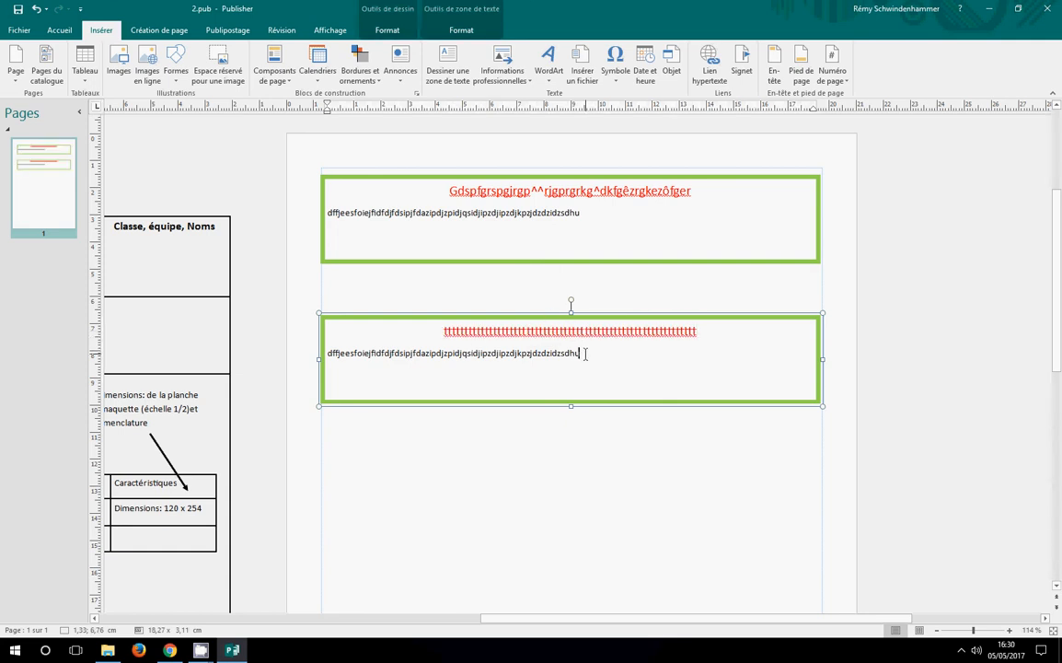
key(BackSpace)
key(BackSpace)
key(BackSpace)
key(BackSpace)
key(BackSpace)
key(BackSpace)
key(BackSpace)
key(BackSpace)
key(BackSpace)
key(BackSpace)
key(BackSpace)
key(BackSpace)
key(BackSpace)
key(BackSpace)
key(BackSpace)
key(BackSpace)
key(BackSpace)
key(BackSpace)
key(BackSpace)
key(BackSpace)
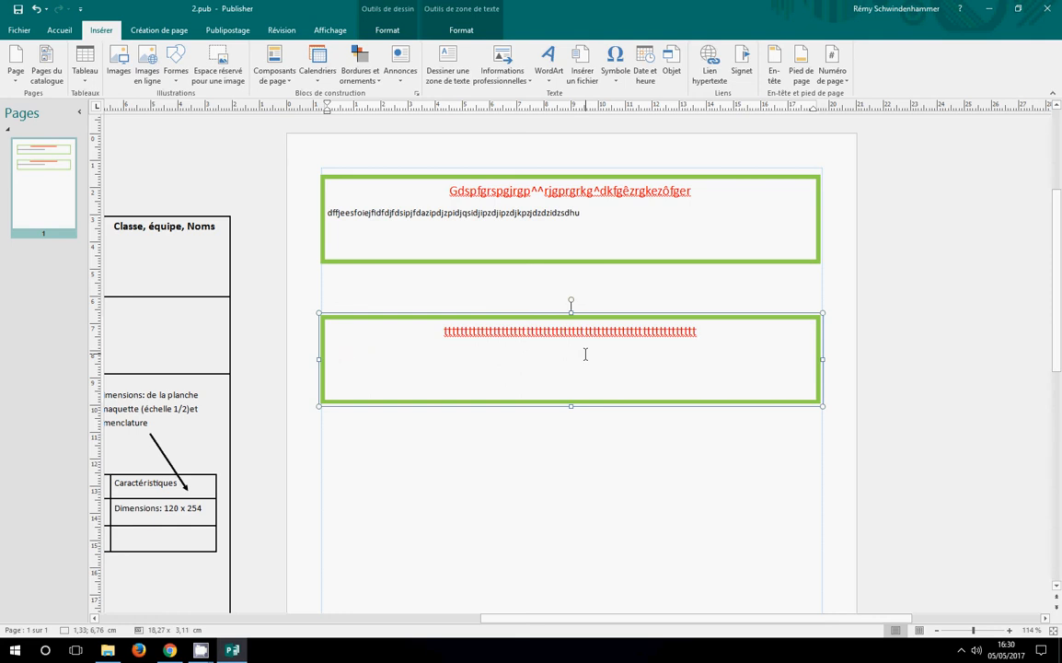
text(mmmmmmmmmmmmmmmmmmmmmm)
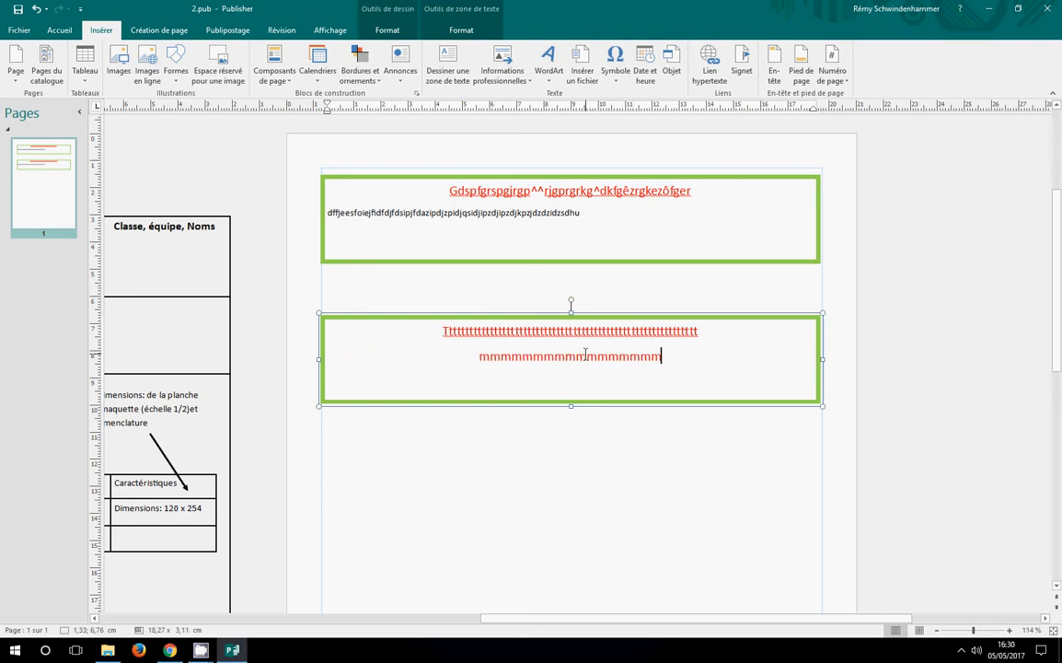
text(mmmmmmmmmmmmmmmmmmmmm)
Format the row of m's in the lower text box as blue text in size 11
drag(798, 350, 336, 355)
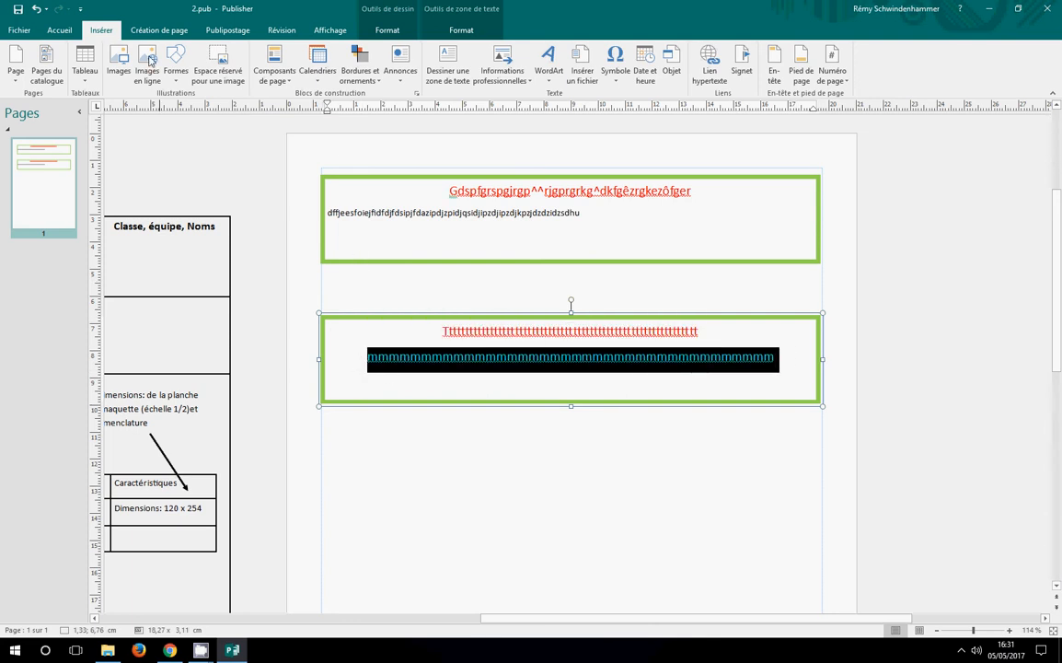
click(61, 30)
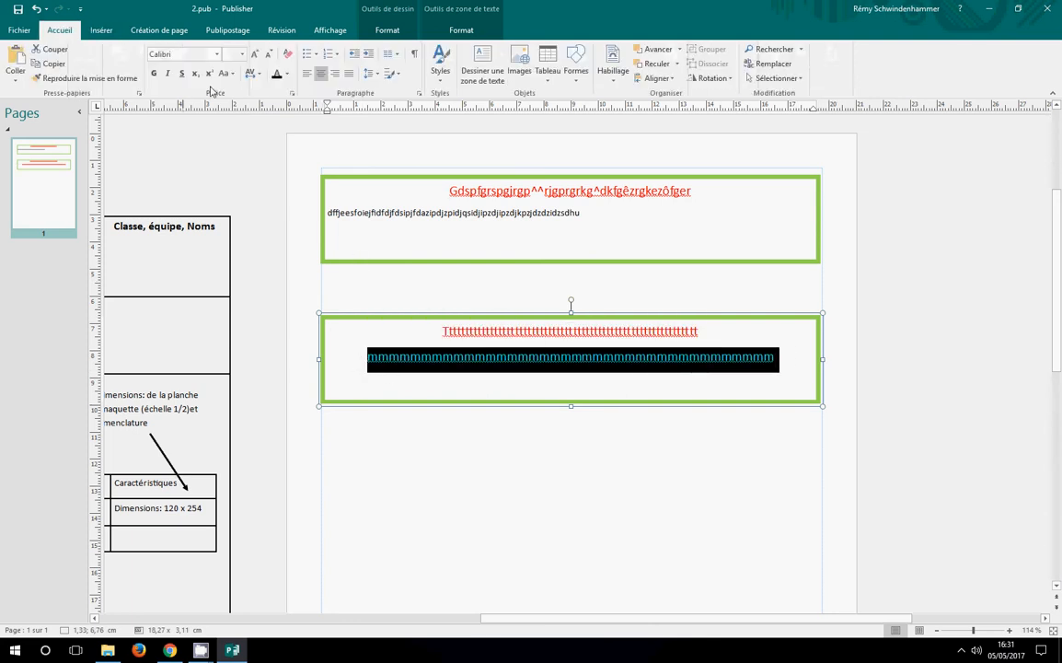
click(287, 77)
click(297, 103)
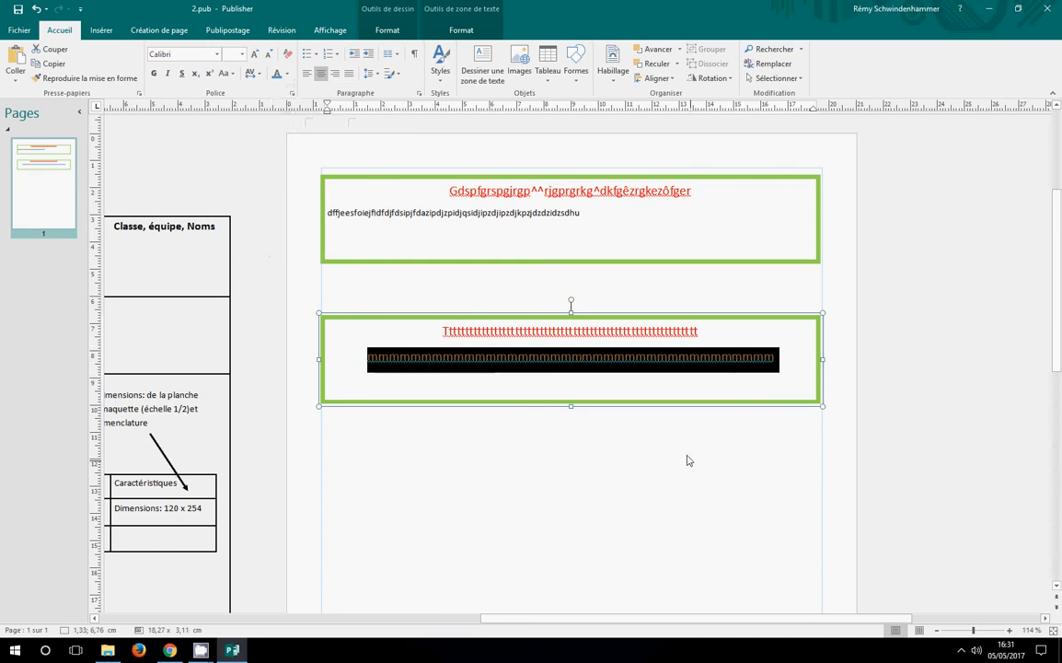
click(242, 54)
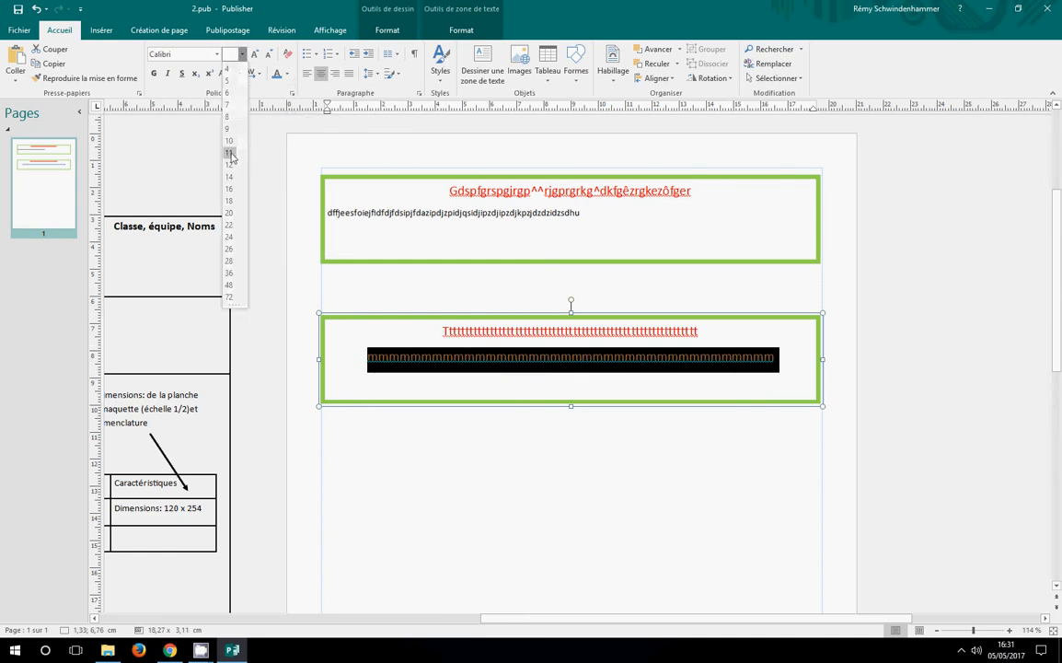
click(231, 153)
click(497, 478)
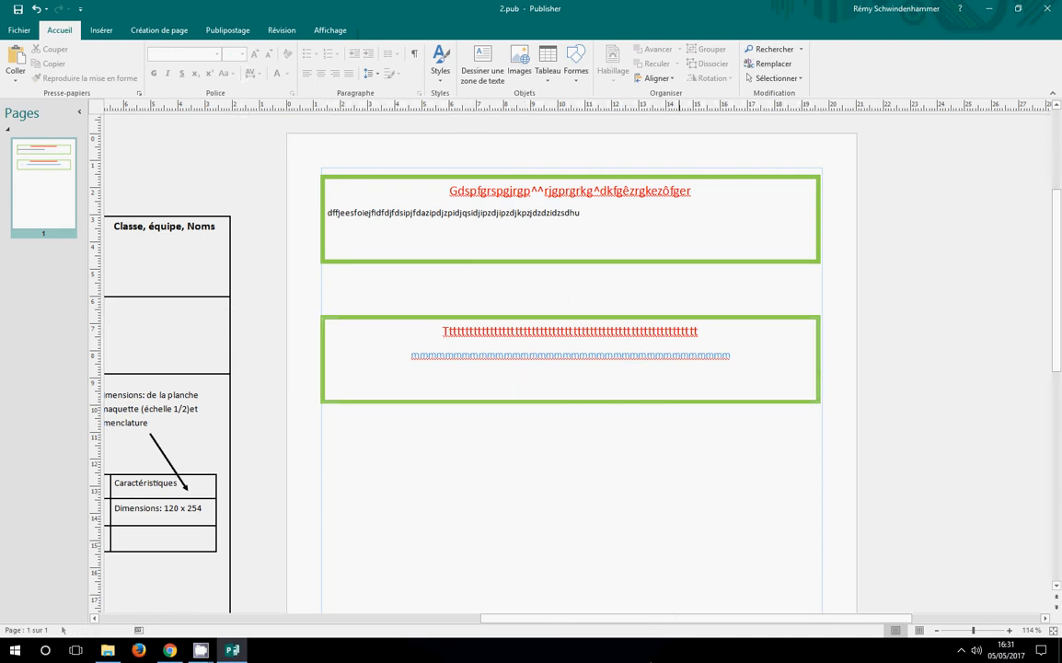
Insert a 4x4 table and place it below the second text box, against the page's right margin guide
click(92, 35)
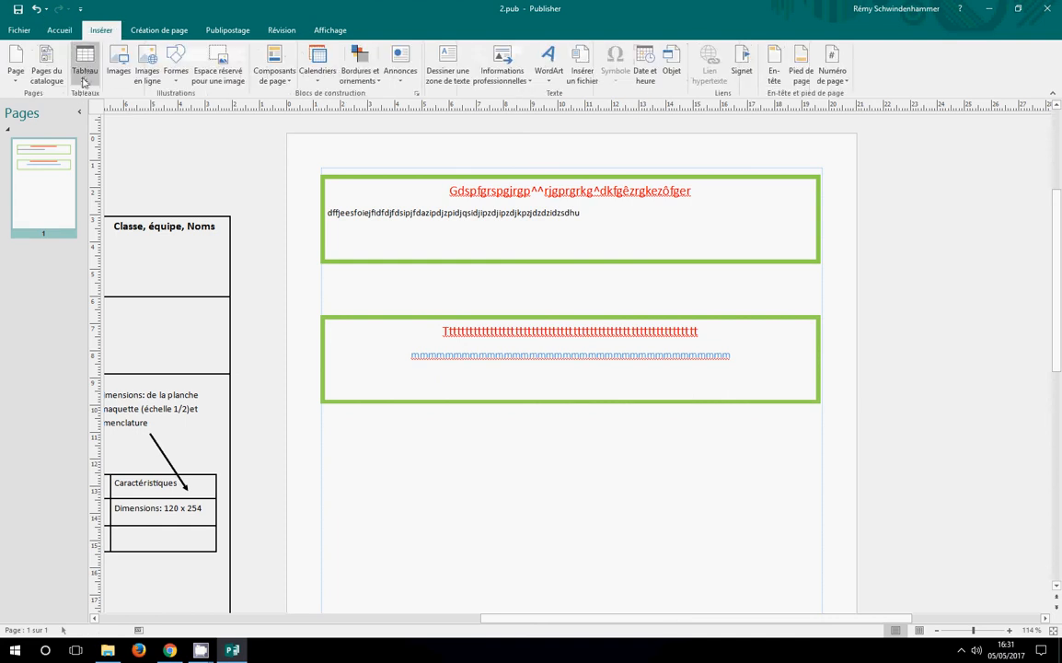
click(85, 78)
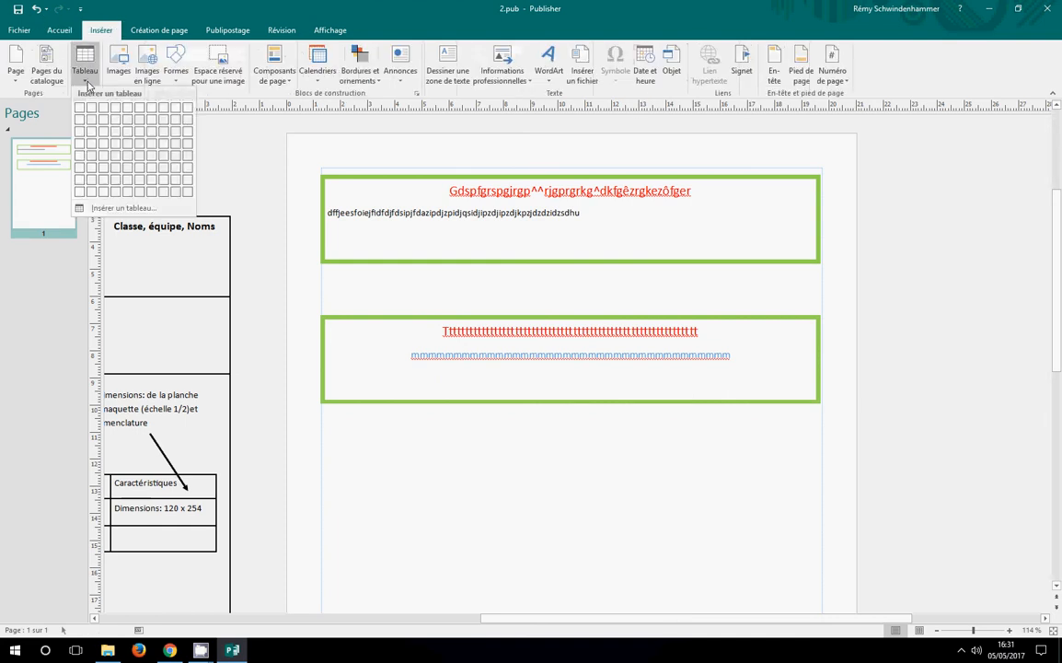
click(111, 150)
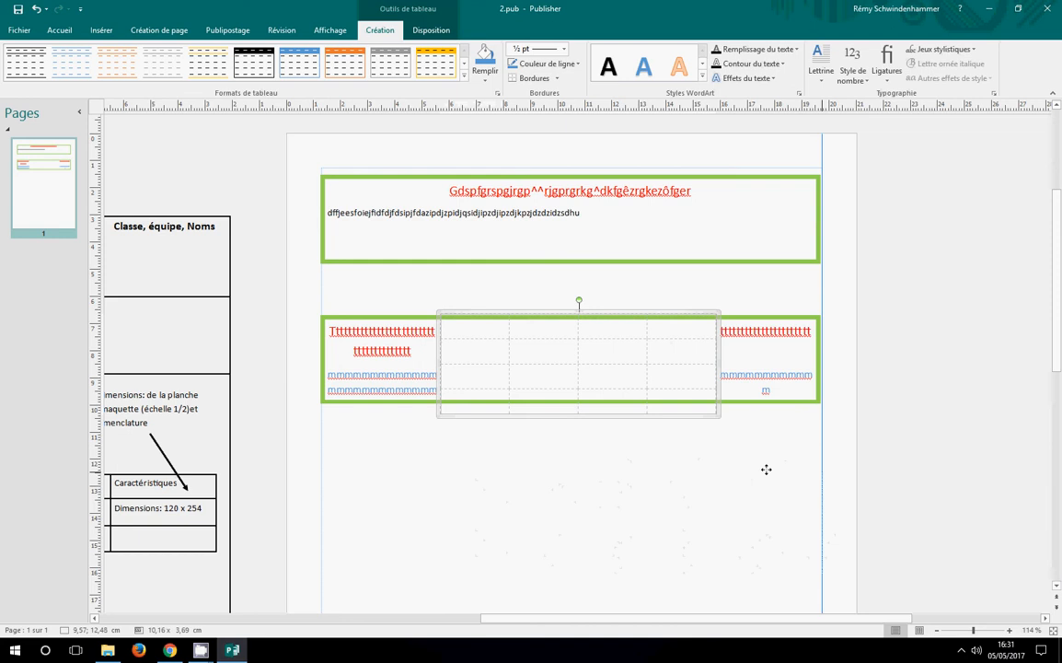
drag(765, 470, 767, 470)
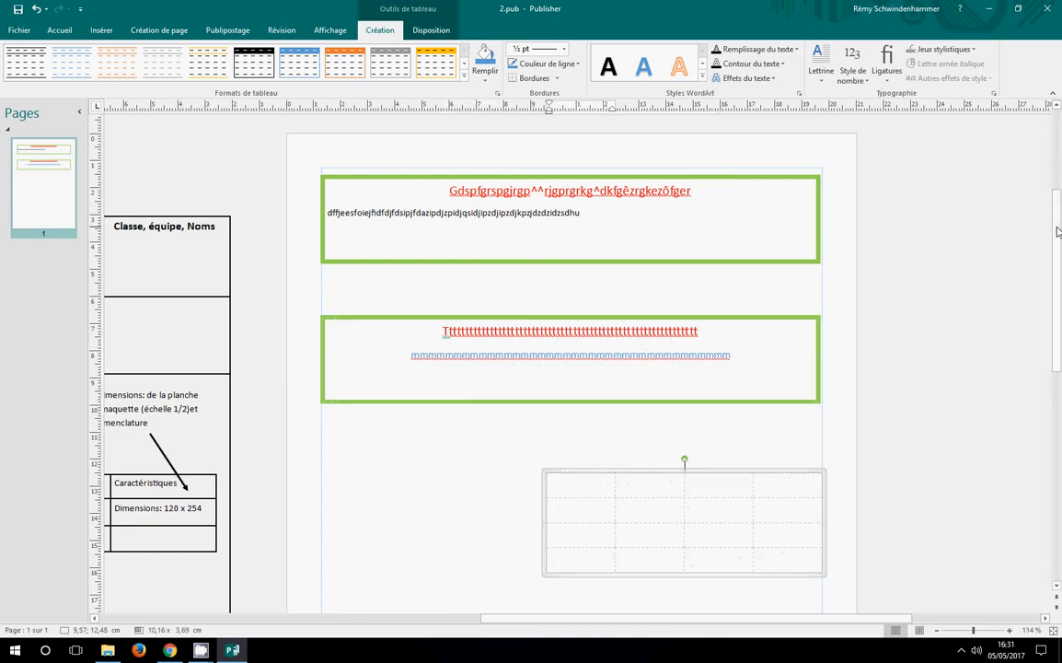
Apply all borders to the table
scroll(1057, 232, down, 4)
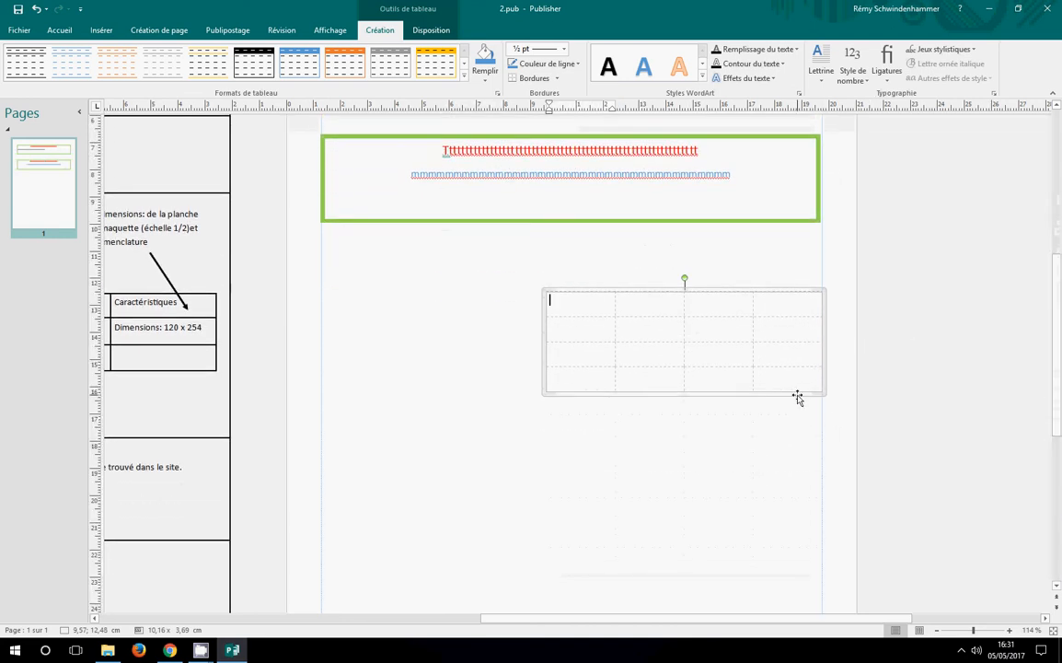
right_click(797, 398)
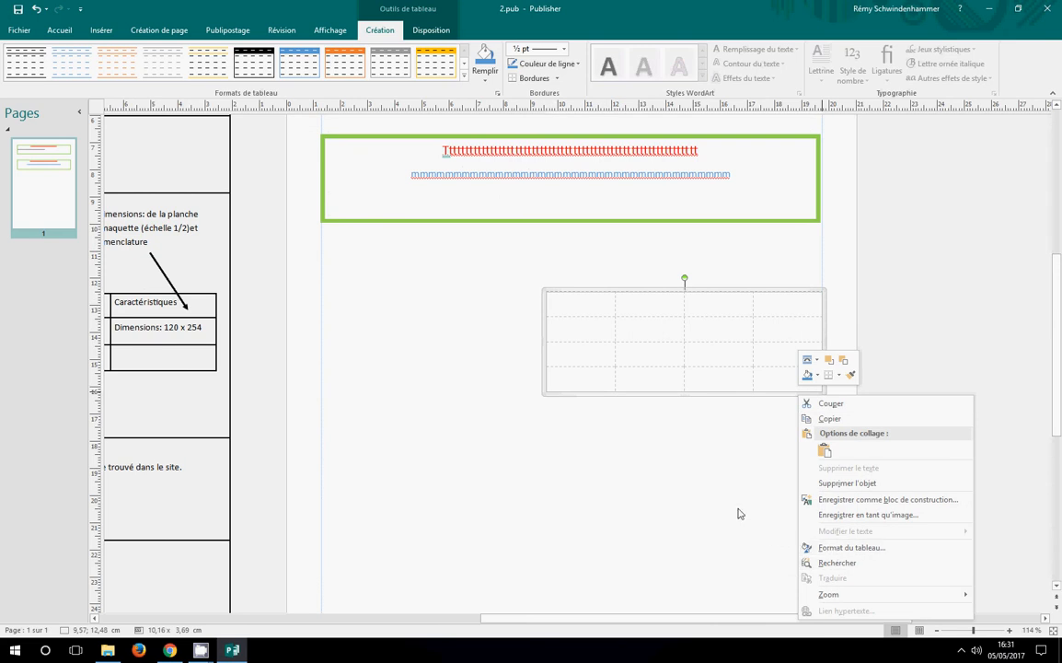
click(750, 423)
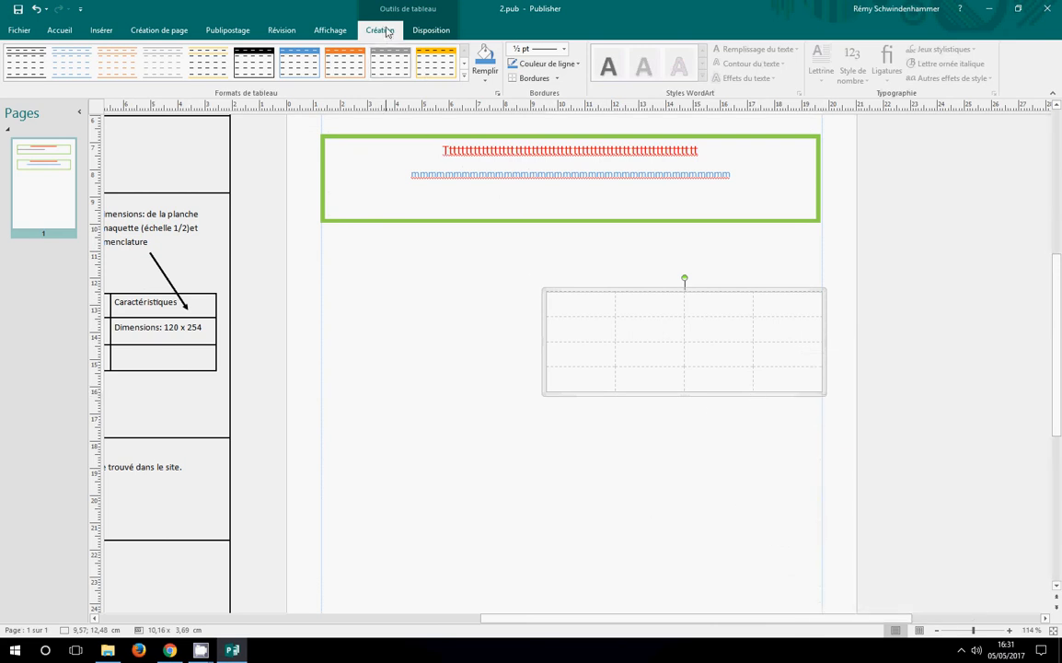
click(555, 79)
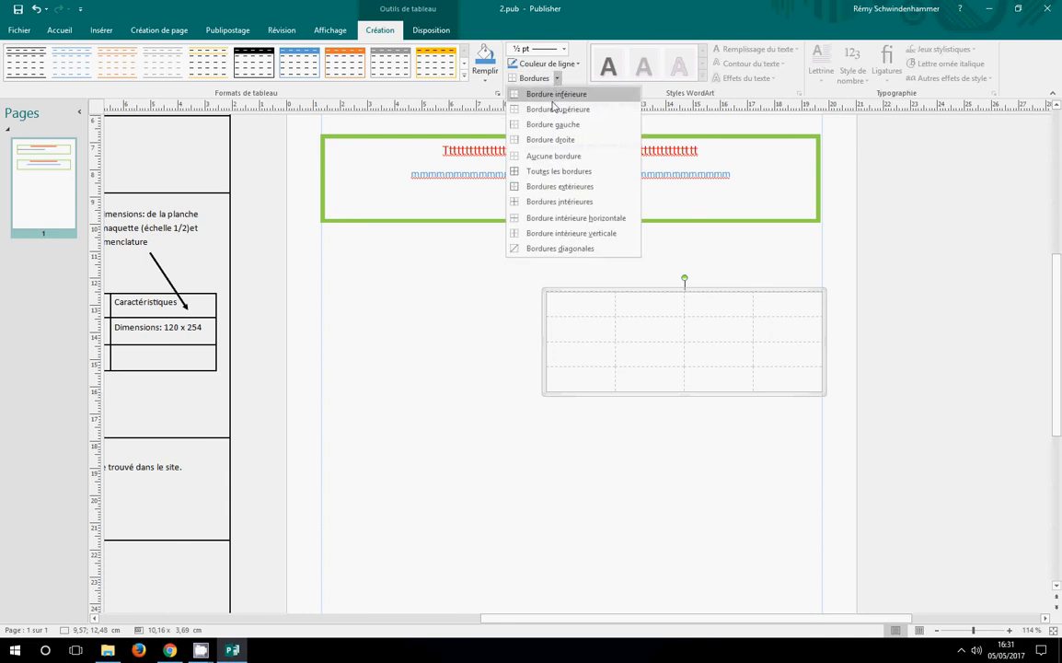
click(543, 173)
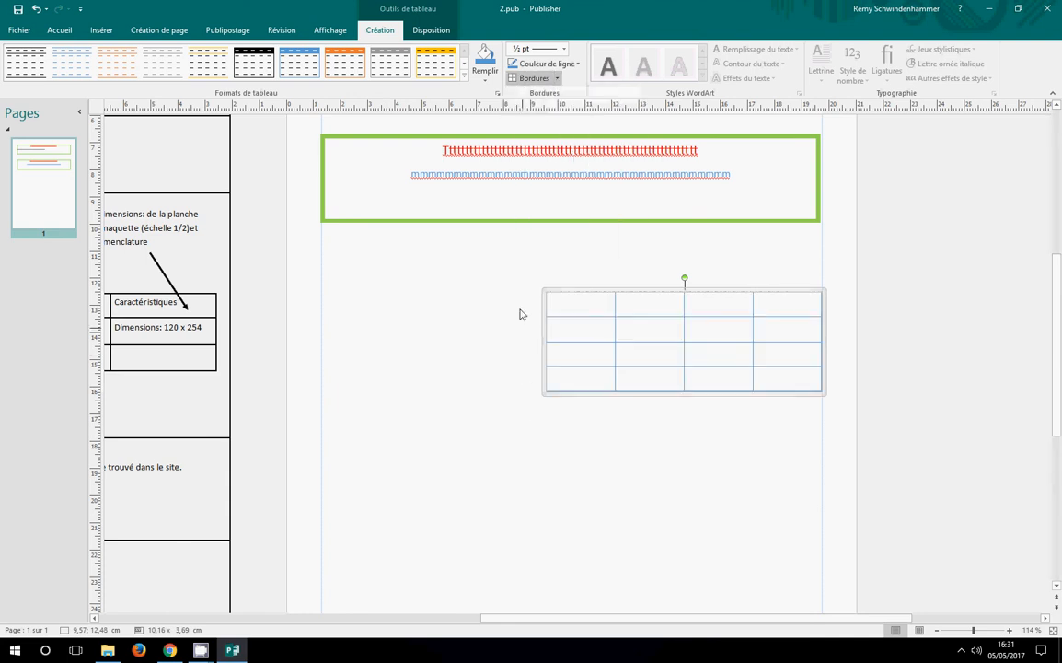
Try to make the table's borders black and 3 pt thick, and remove all borders from the table
click(524, 63)
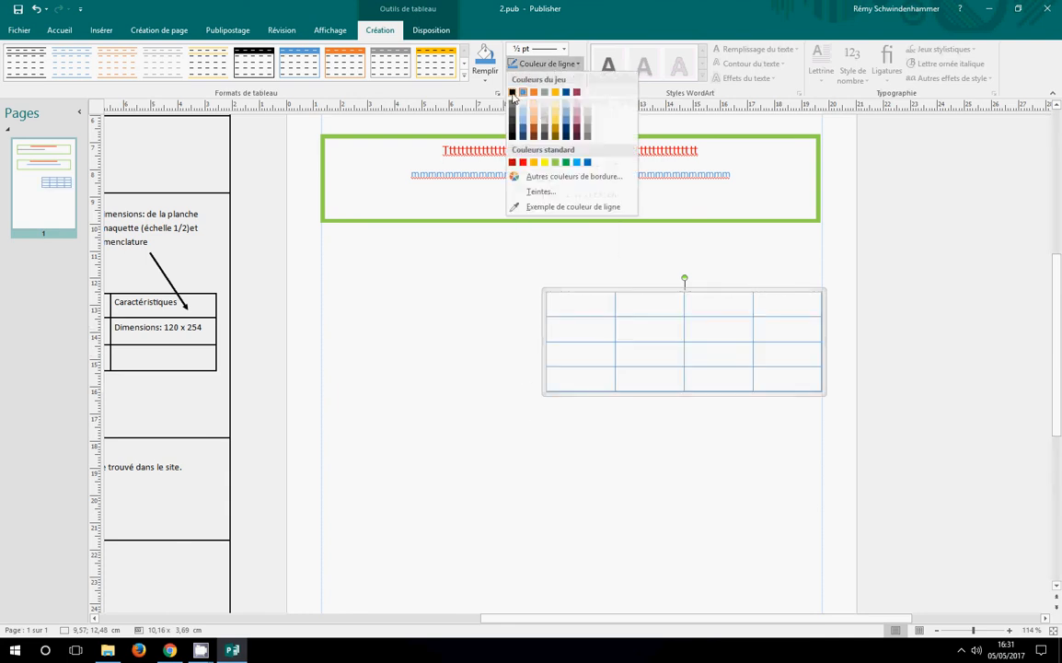
click(513, 94)
click(523, 63)
click(548, 50)
click(536, 164)
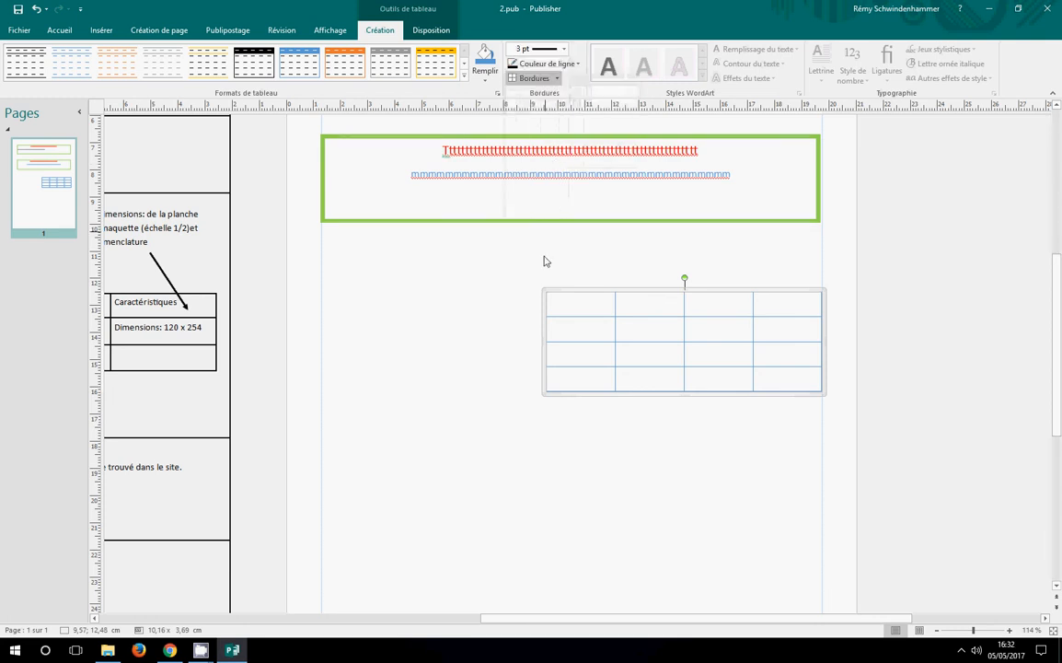
click(546, 65)
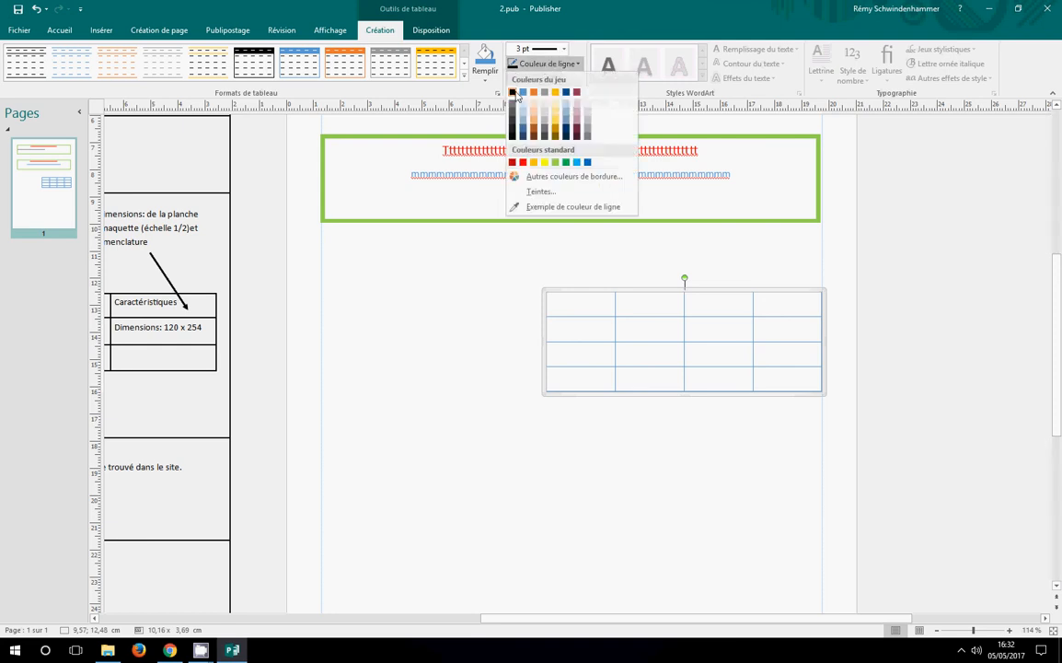
click(512, 93)
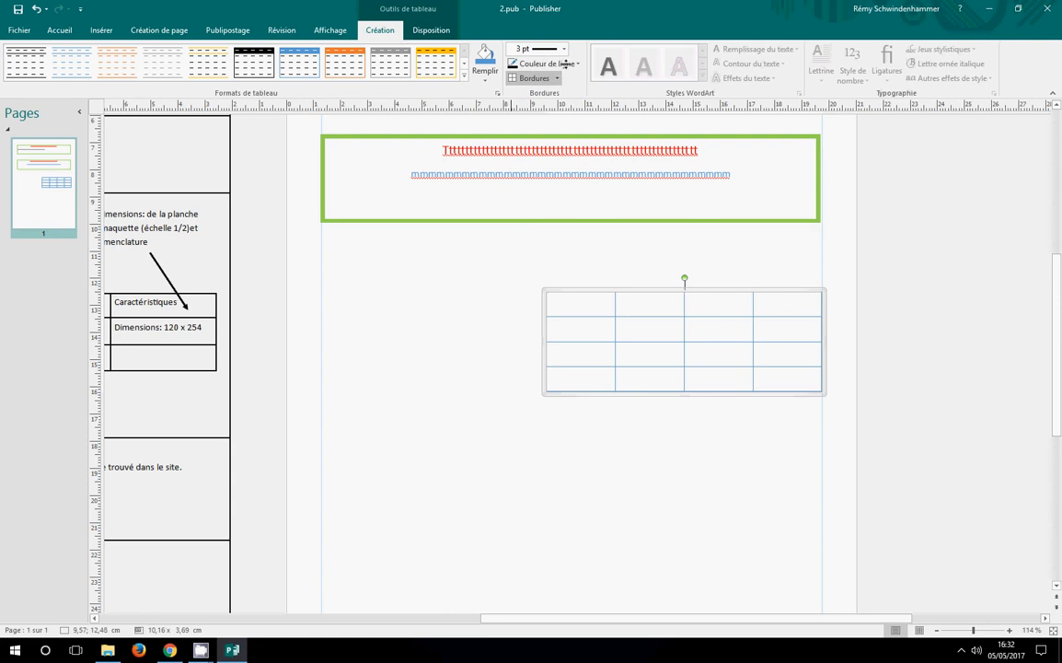
click(557, 78)
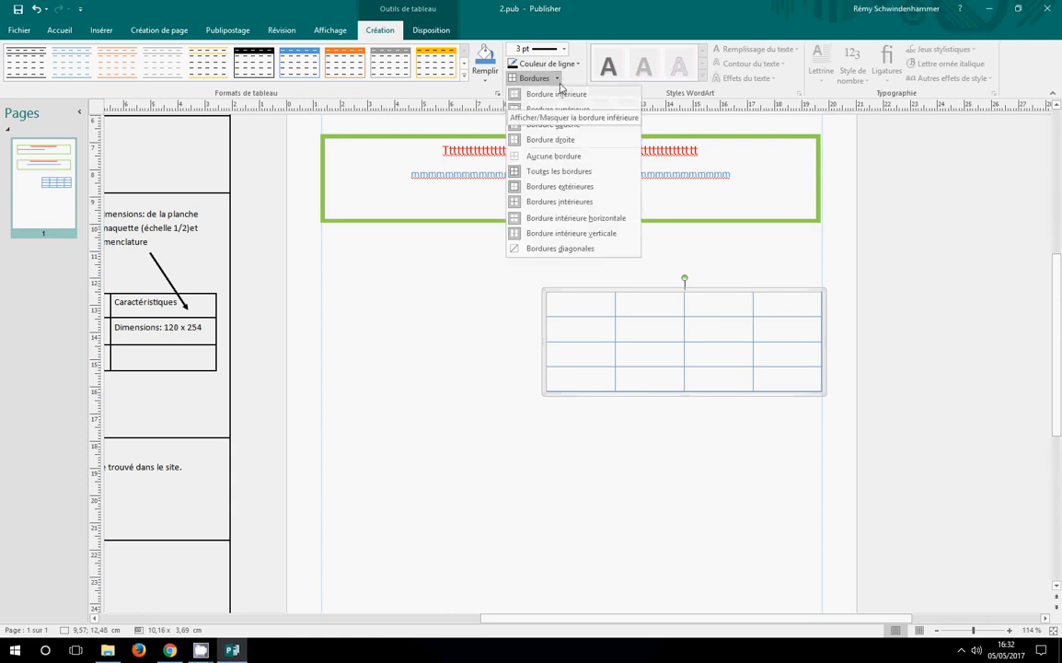
click(557, 155)
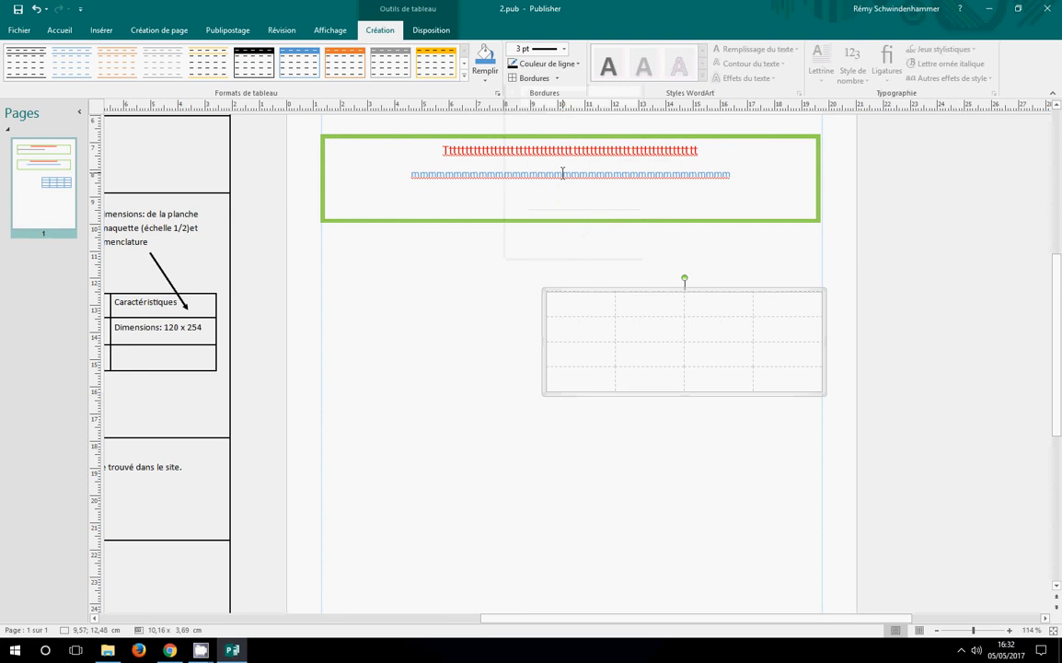
Give the table all borders in black with a 4½ pt line weight
click(543, 49)
click(542, 180)
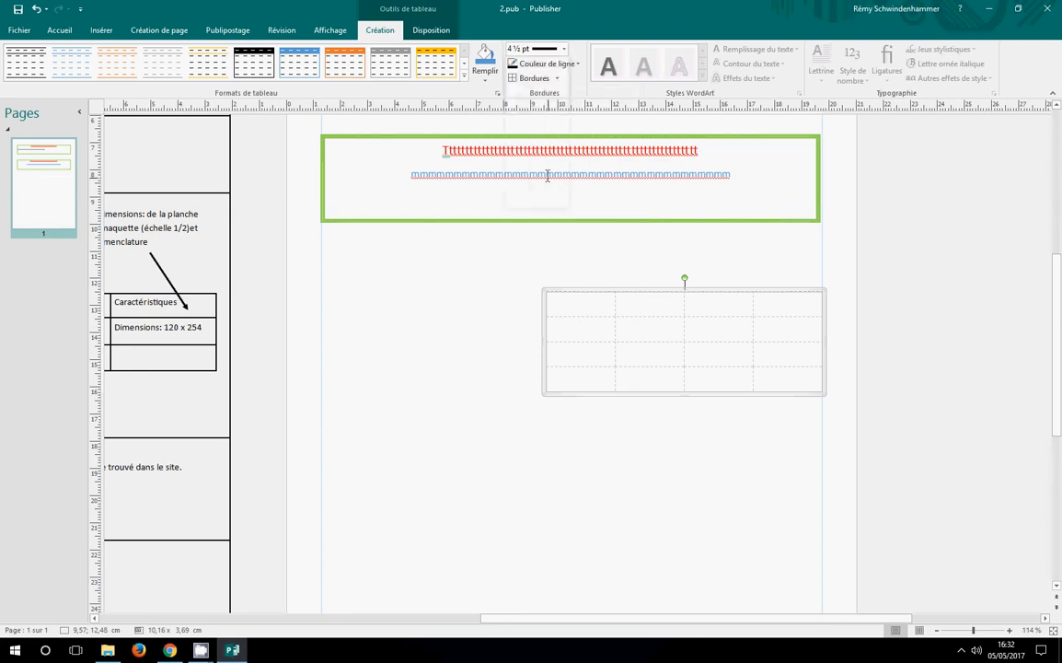
click(578, 64)
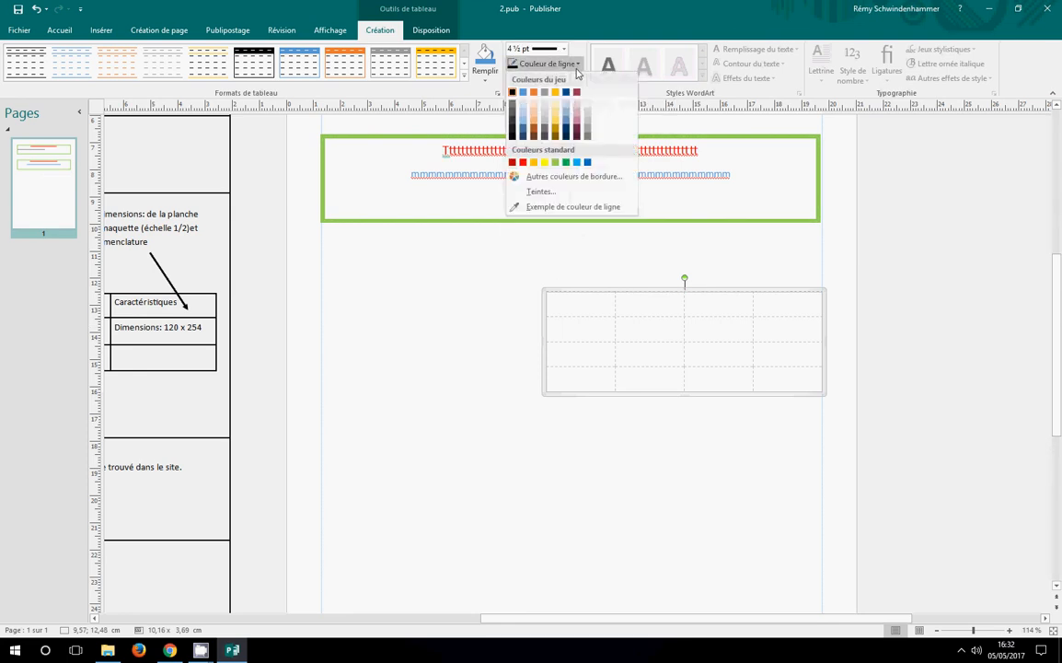
click(513, 94)
click(530, 78)
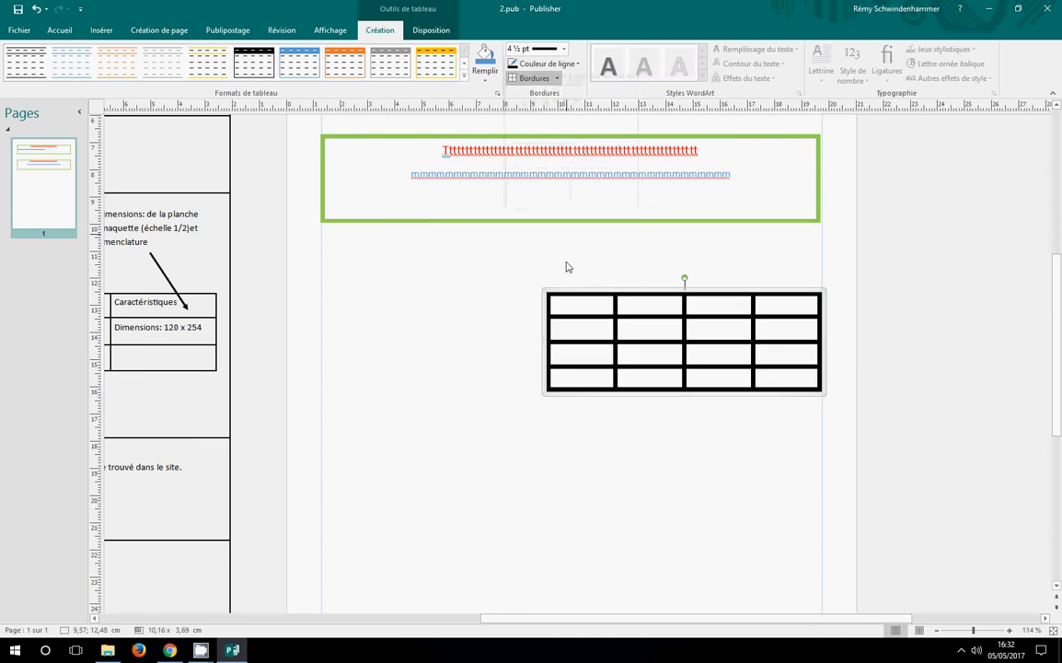
click(575, 482)
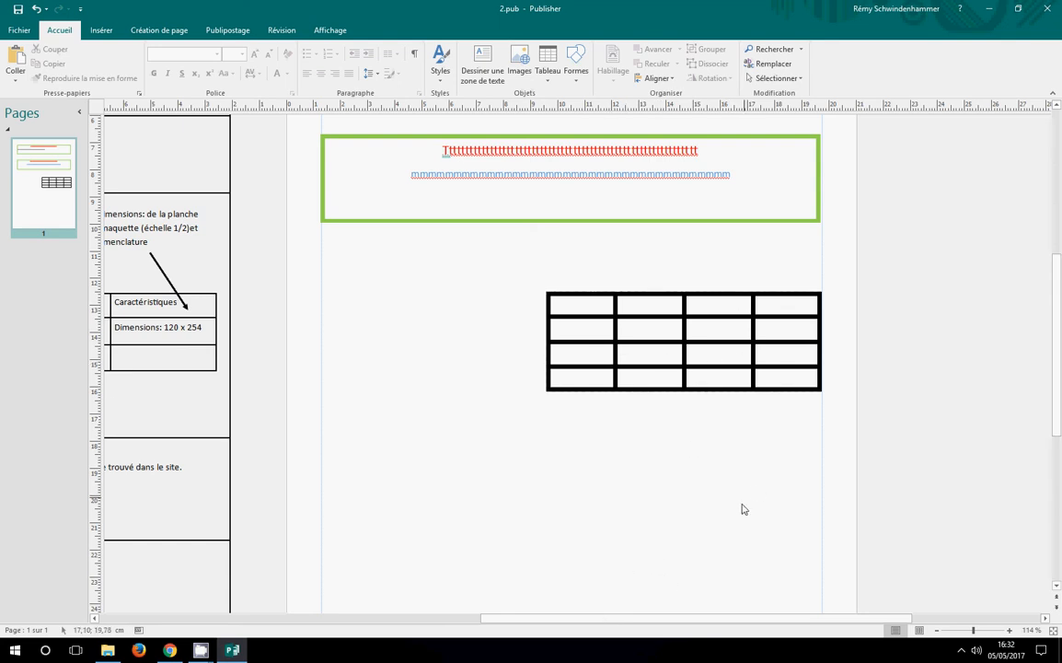
Cancel inserting a picture from the computer, switch to Chrome and search Google for "hotel a insecte"
click(102, 29)
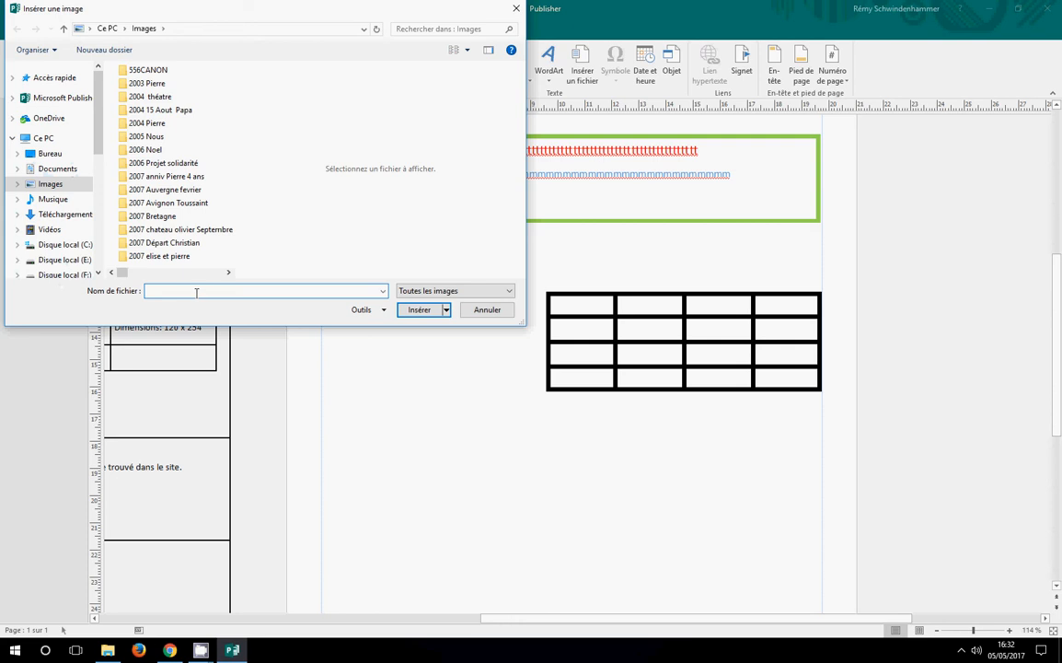
click(488, 310)
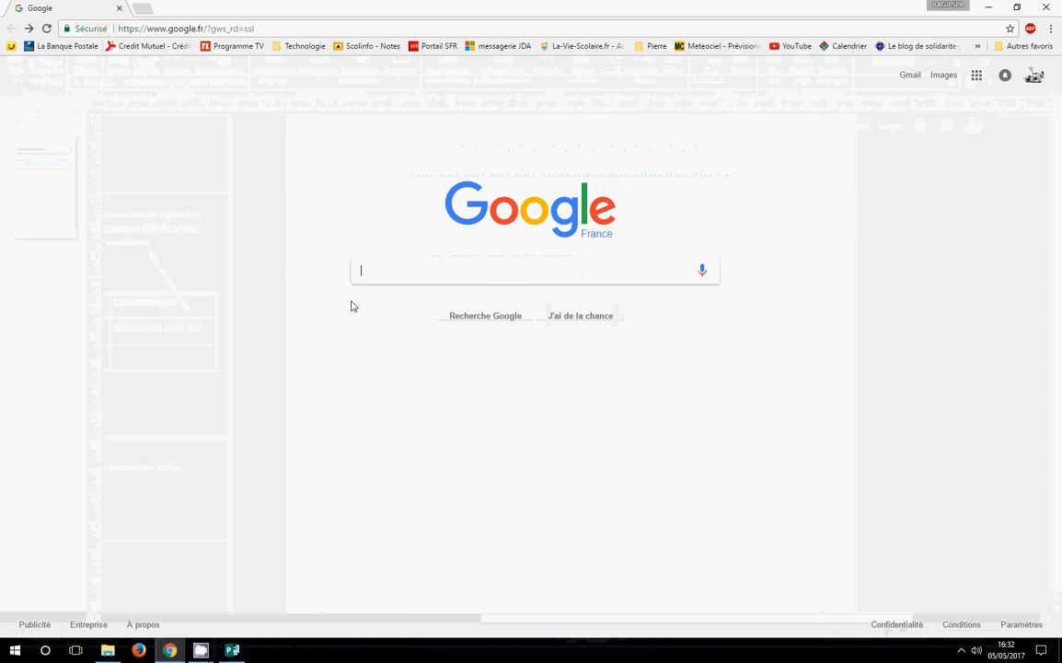
text(hotel a ins)
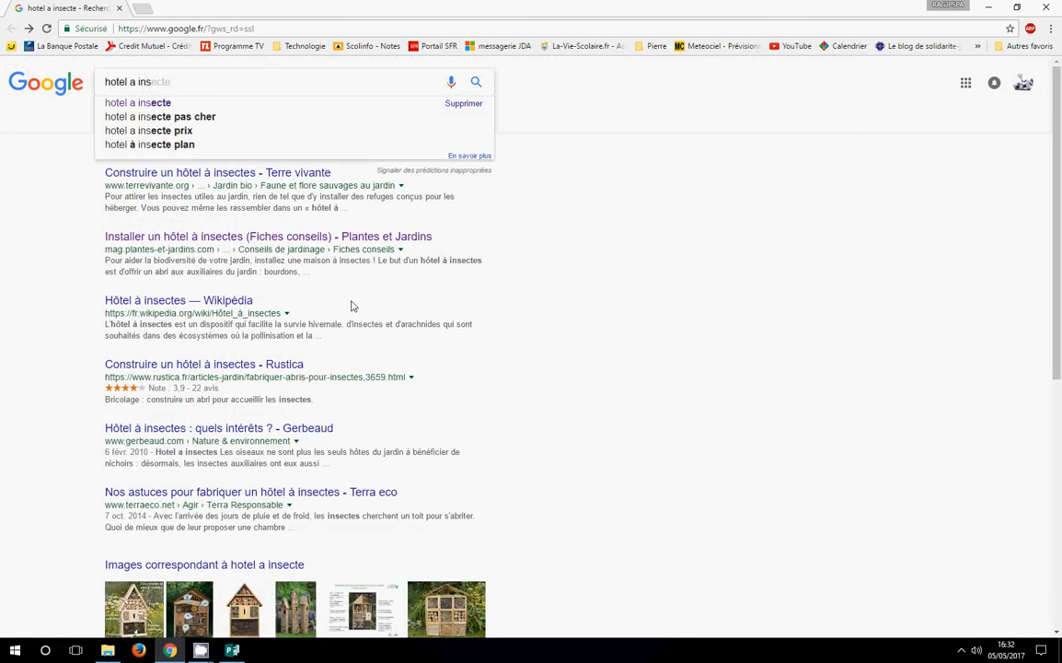
text(ecte)
key(Return)
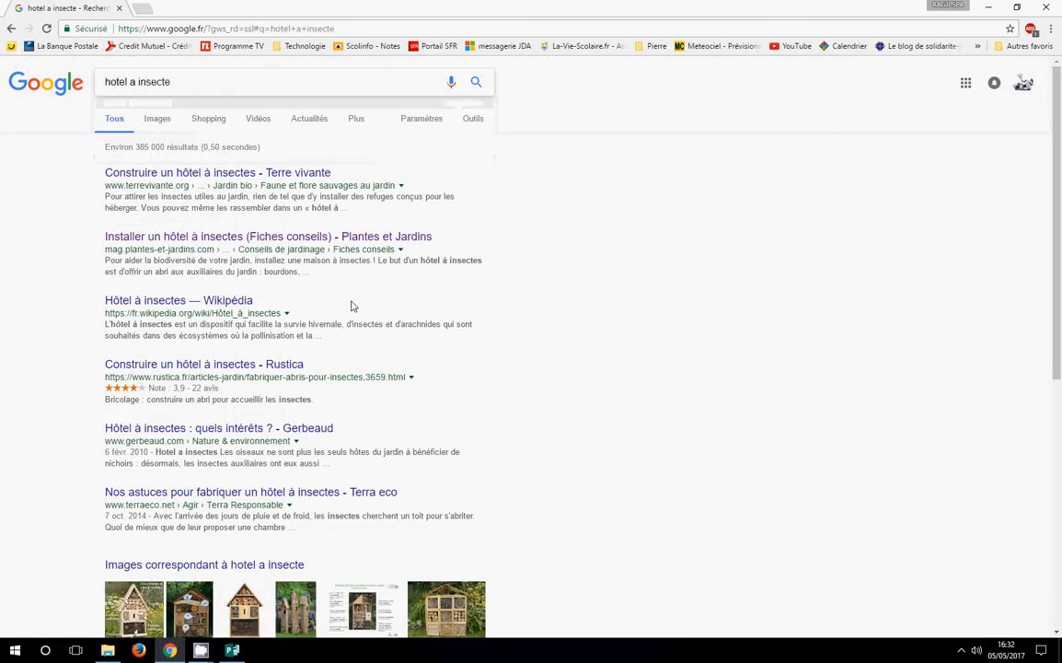
Show the image results for the search and open the first picture, the insect hotel with labelled compartments
click(174, 125)
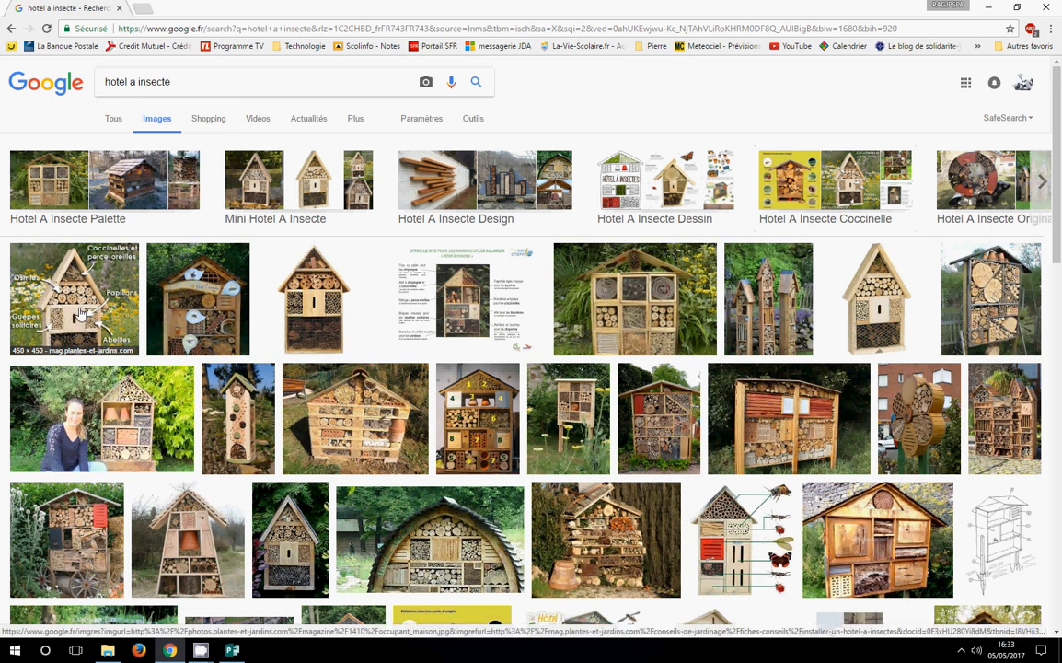
click(81, 314)
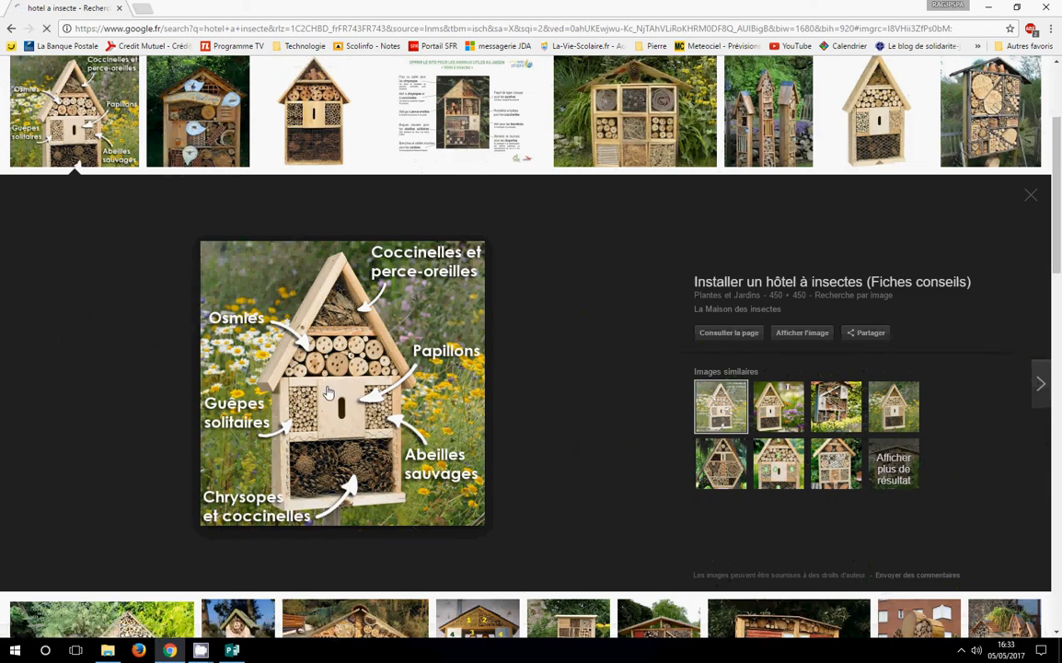
Open the web article that the insect hotel picture comes from, close the advertising, and locate the labelled picture on the page
click(327, 393)
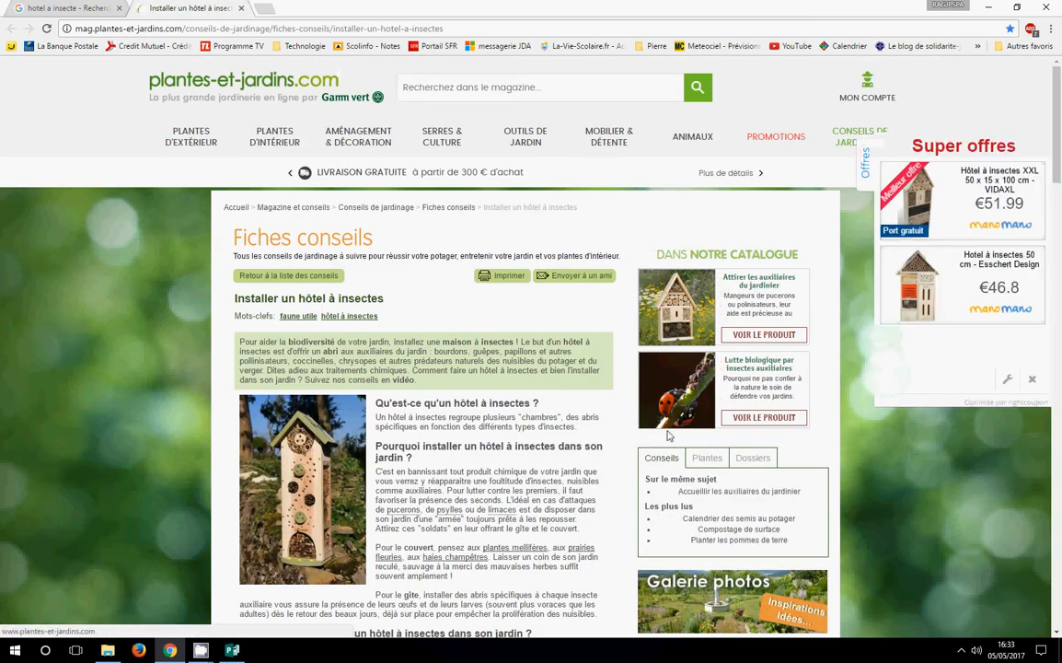
click(1033, 385)
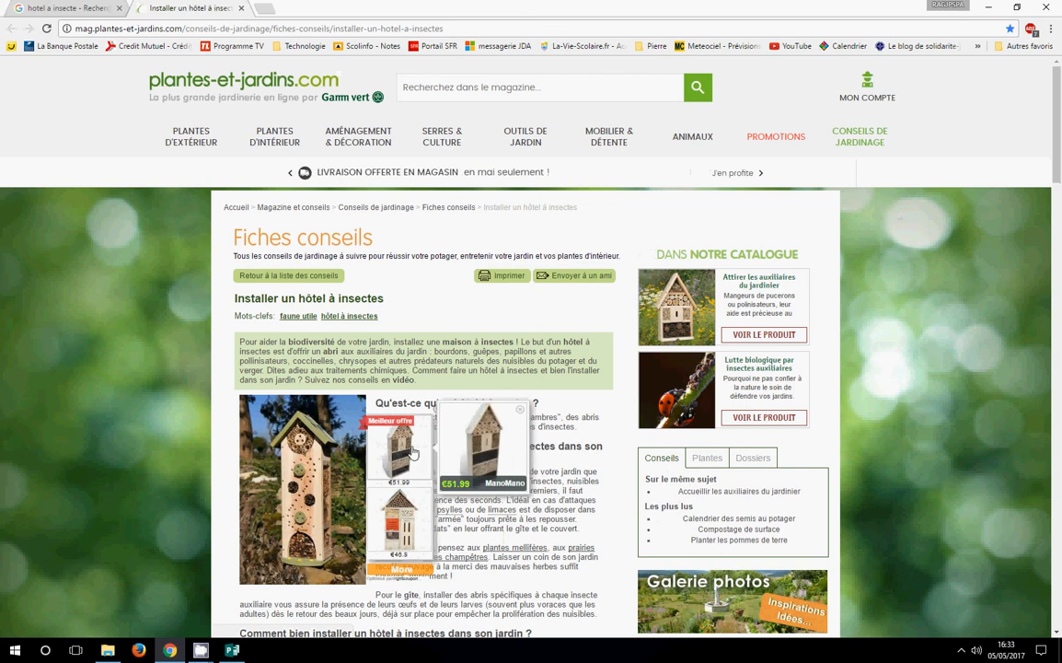
click(478, 416)
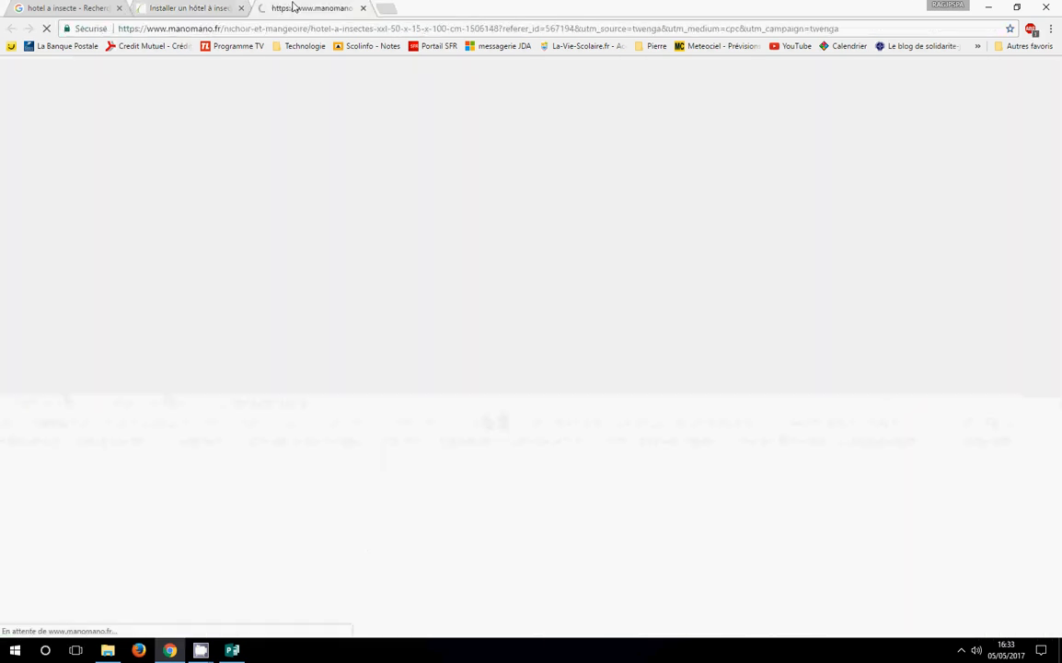
click(364, 8)
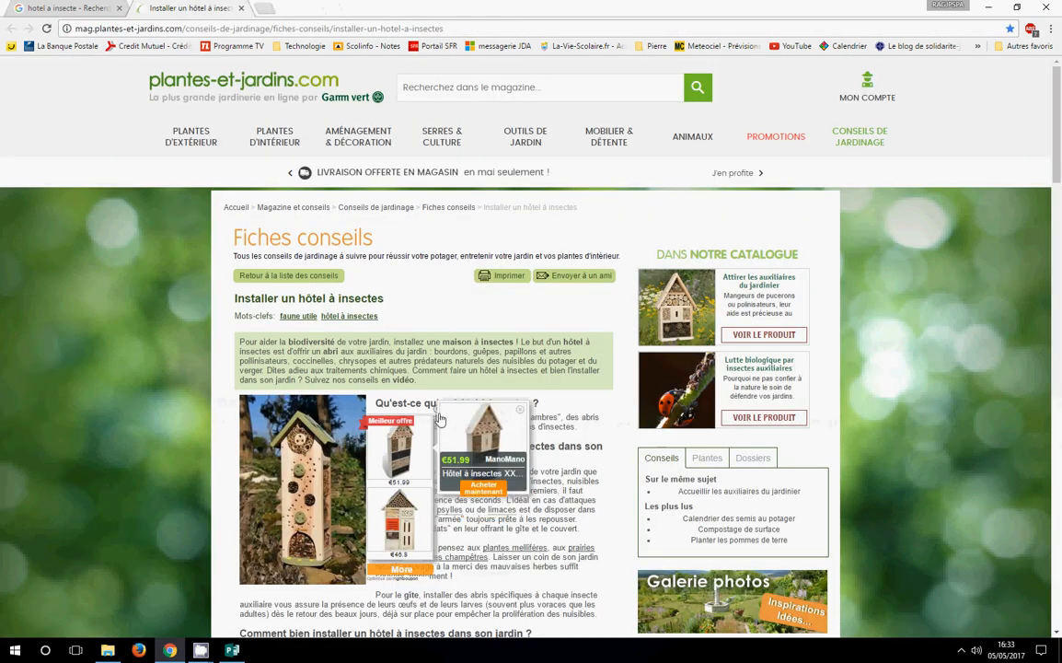
click(444, 420)
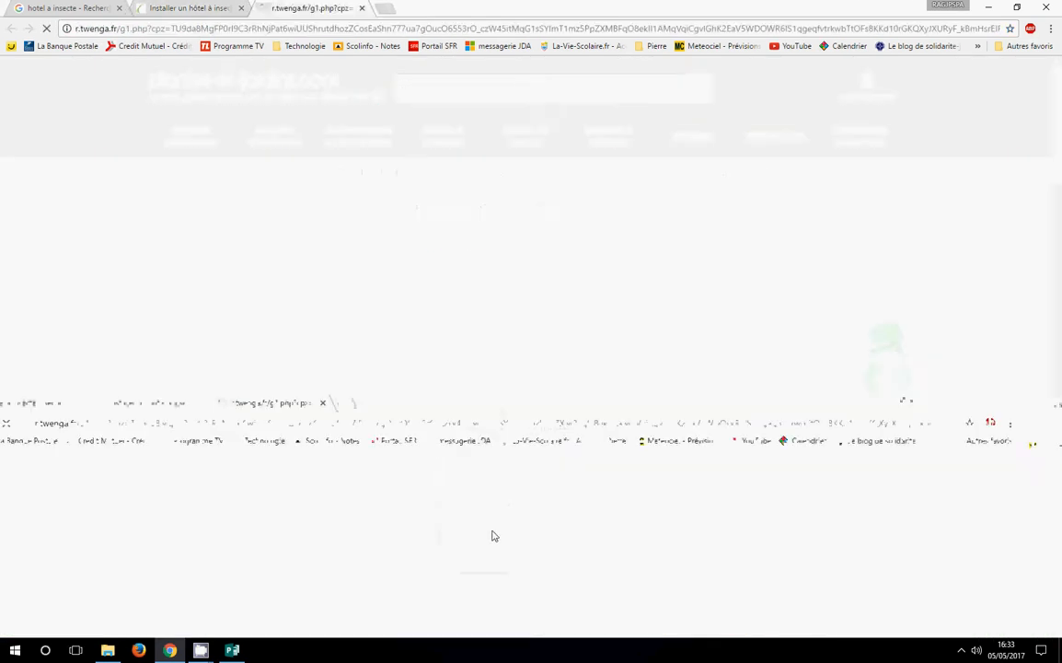
click(362, 8)
scroll(883, 360, down, 5)
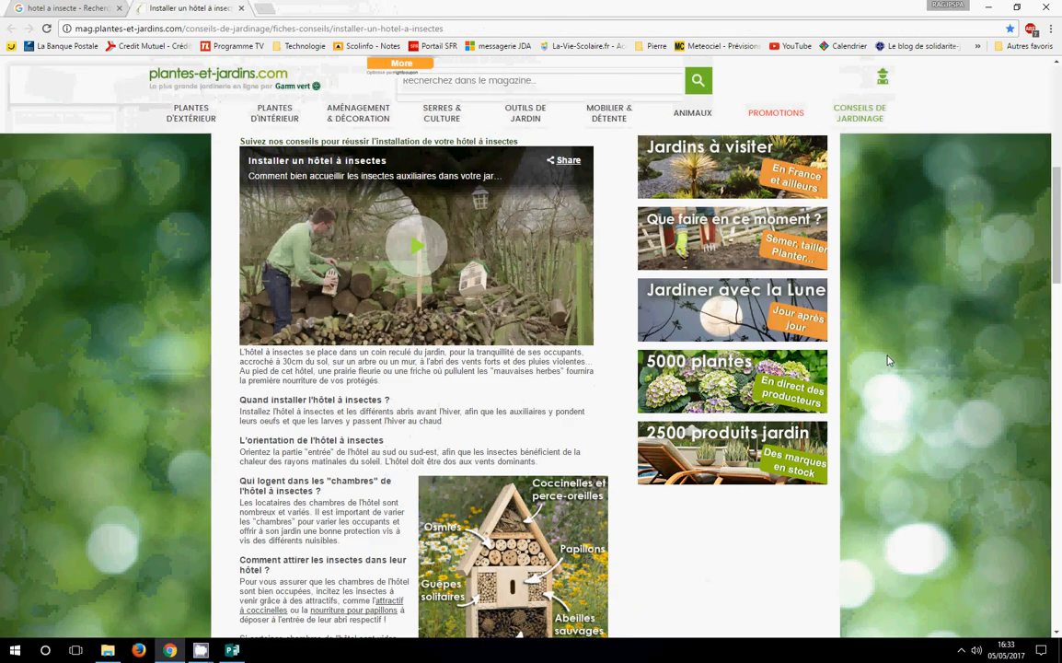
scroll(588, 441, down, 5)
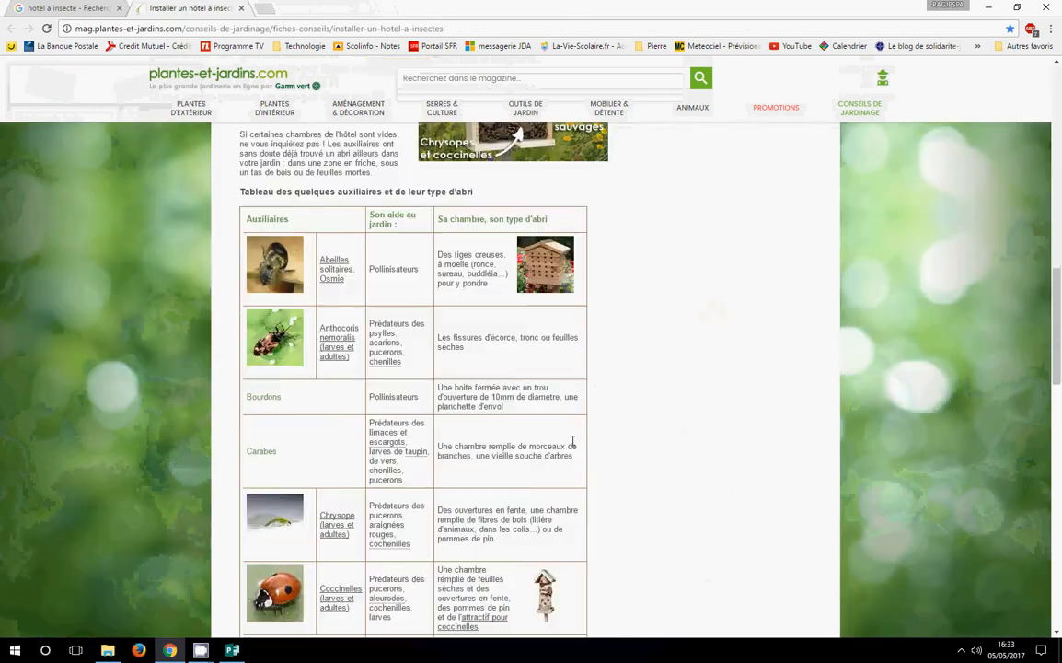
scroll(567, 424, up, 5)
Try pasting a copy of the article's labelled insect hotel picture onto the Publisher page, and delete the pasted picture
right_click(517, 540)
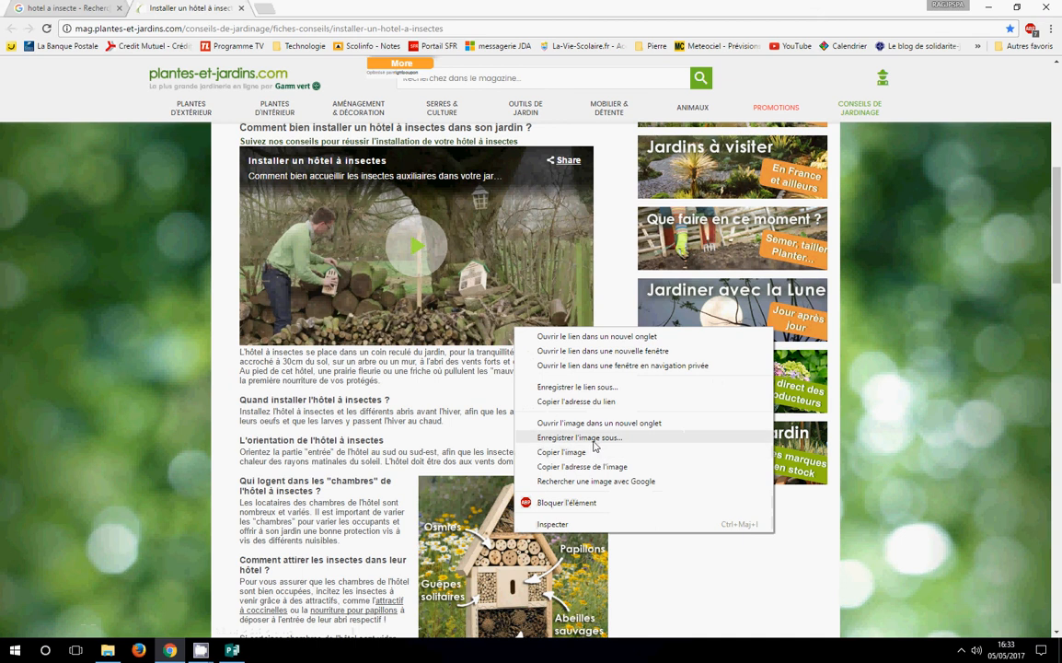
click(566, 452)
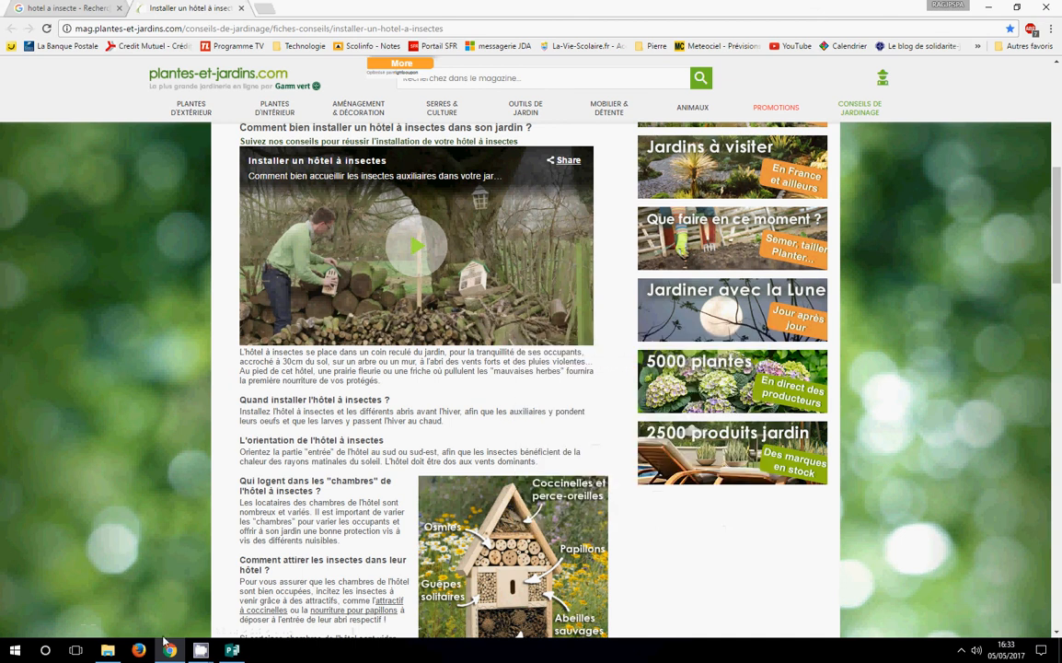
click(232, 650)
right_click(397, 356)
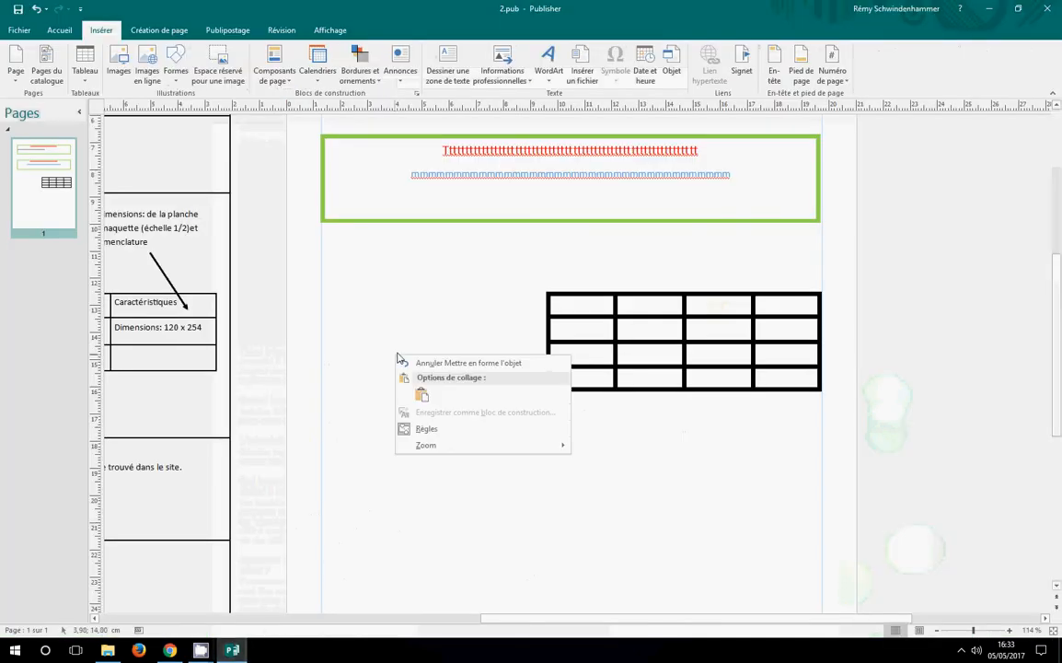
click(421, 398)
drag(403, 387, 268, 308)
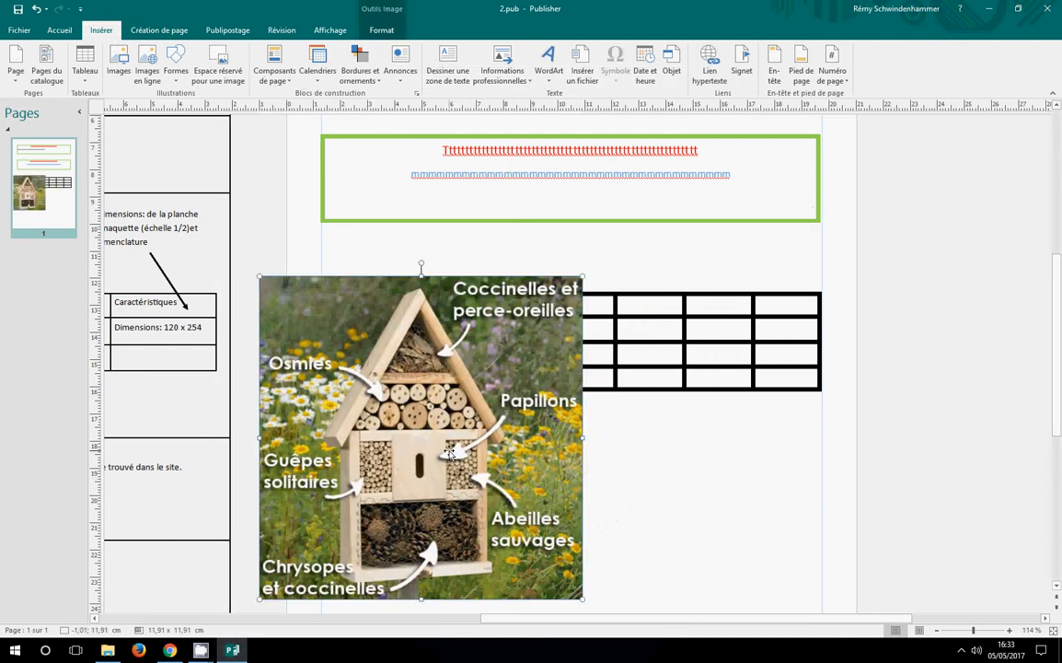
key(Delete)
Switch to Chrome and save the labelled insect hotel picture in the Documents folder as "Hotel insecte"
click(170, 649)
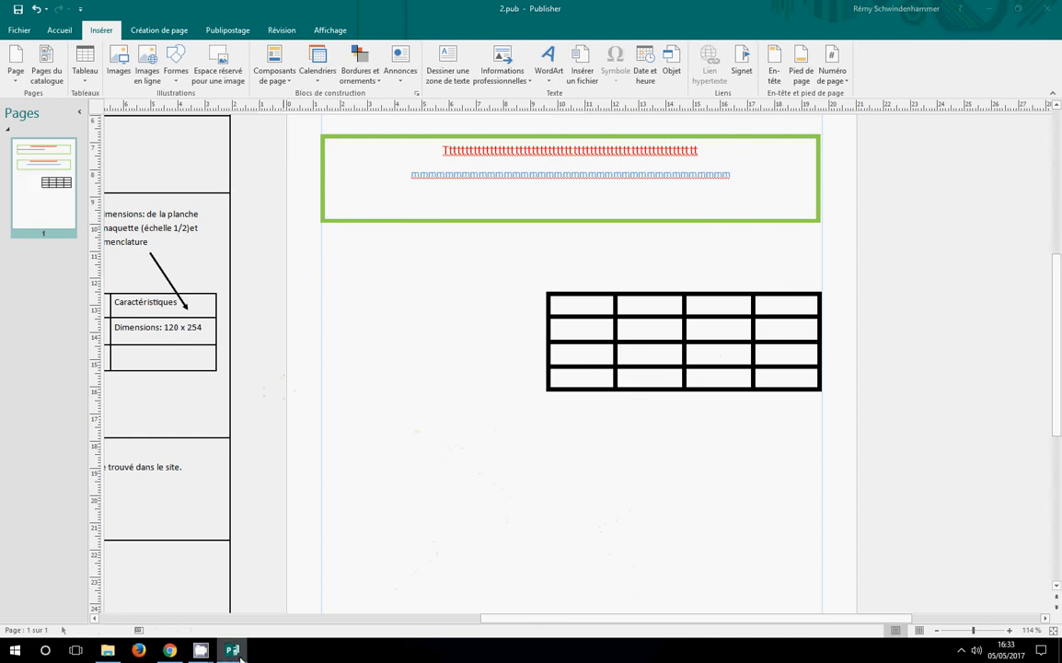
right_click(486, 564)
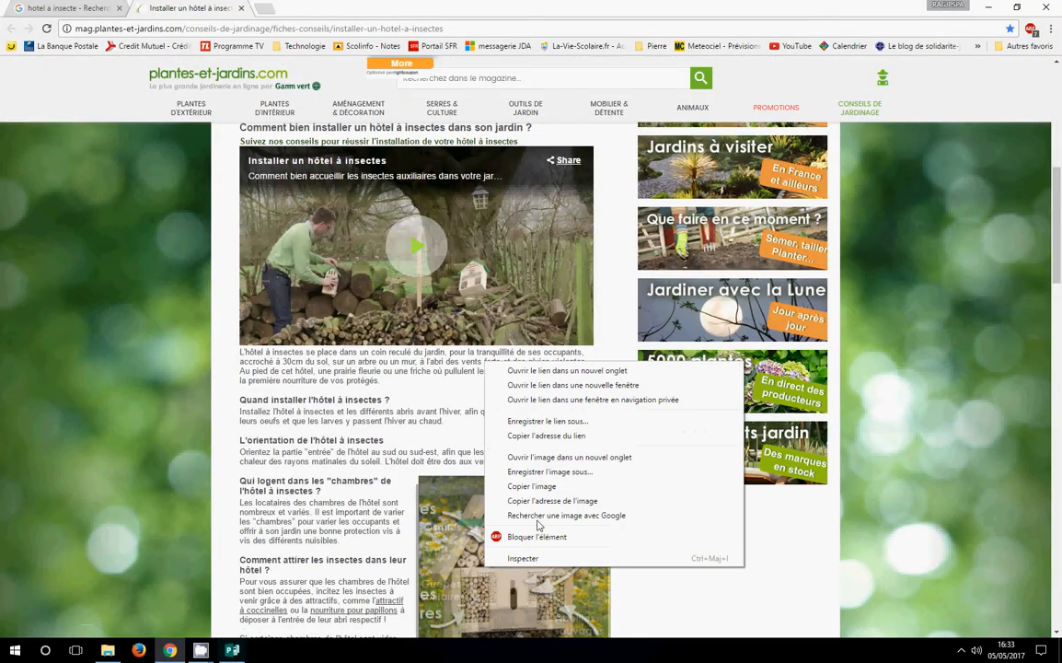
click(549, 472)
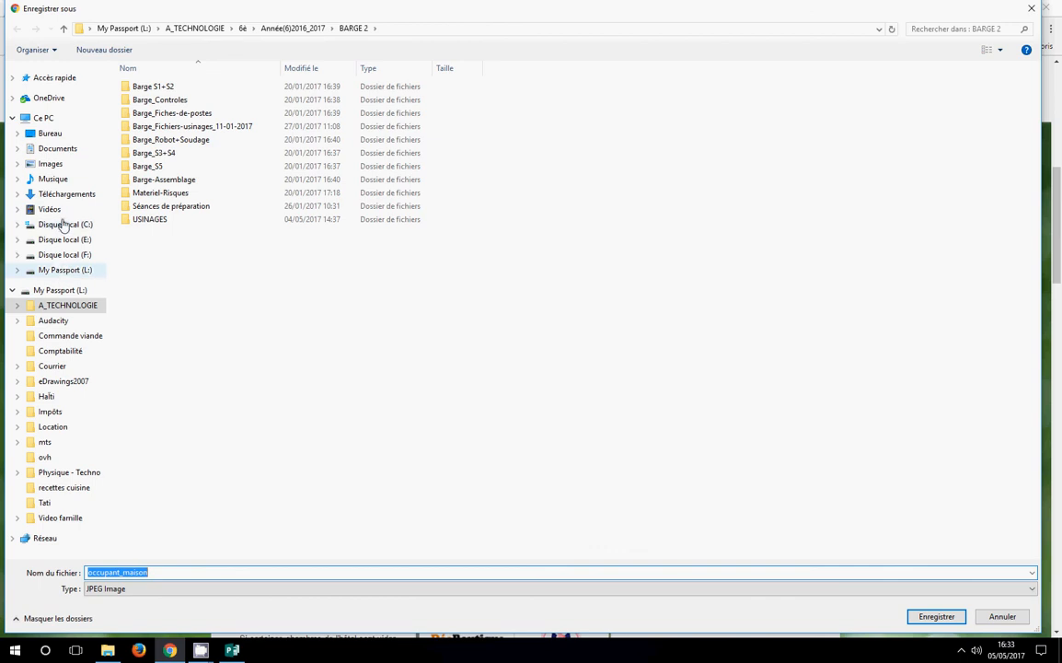
click(50, 164)
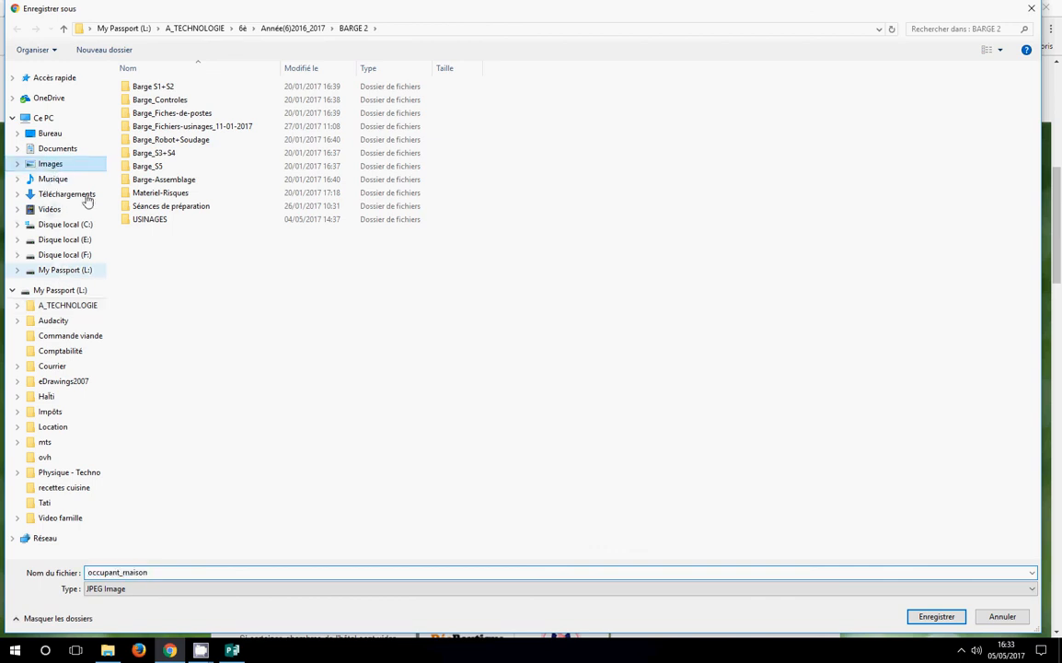
click(52, 148)
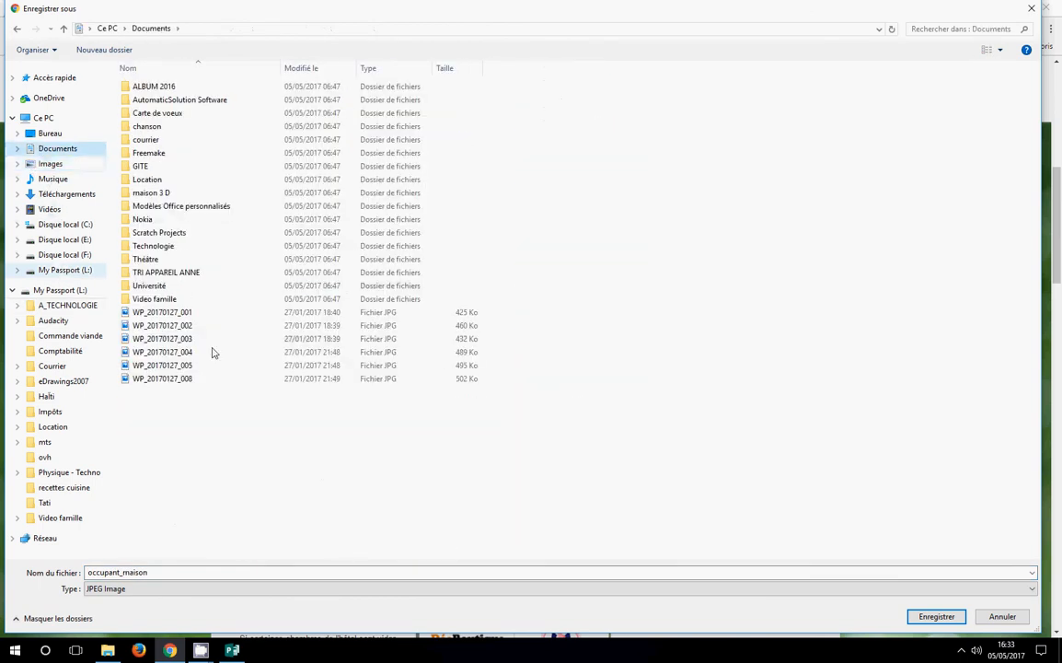
click(158, 571)
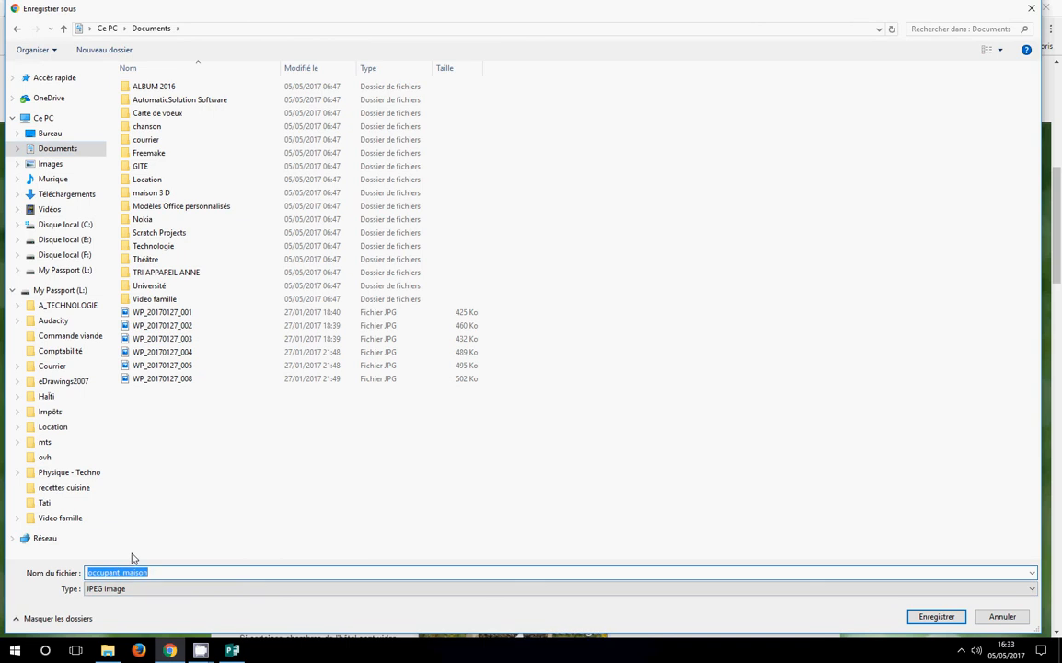
text(Hotel insecte)
click(936, 615)
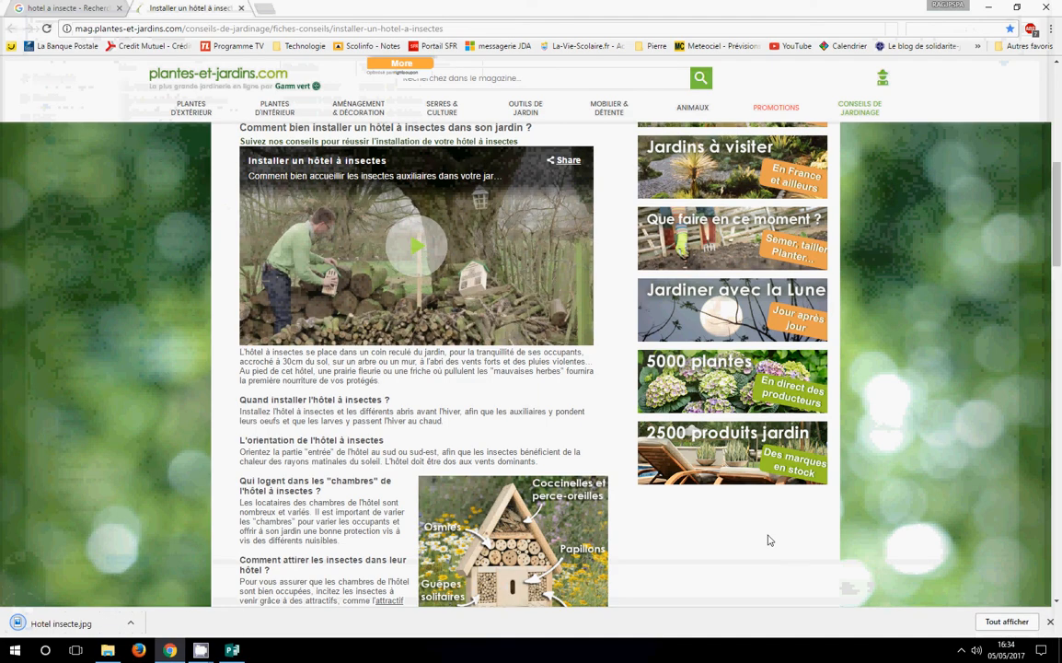
Switch to Publisher and insert the Hotel insecte picture from Documents, about 6.5 × 6.5 cm, in the left part of the page below the table
click(232, 650)
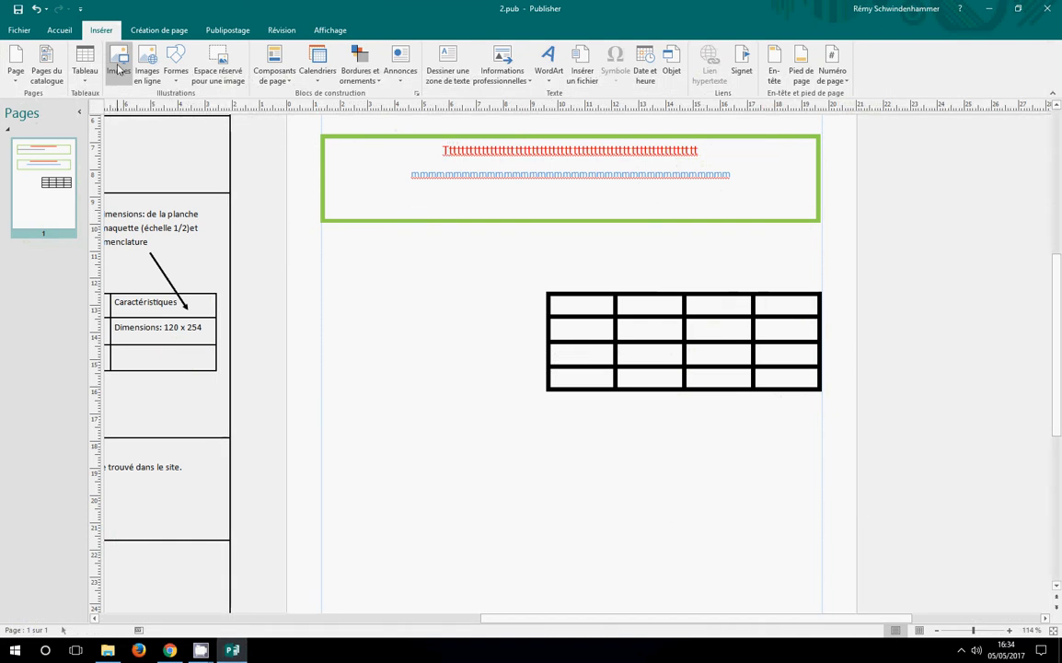
click(111, 59)
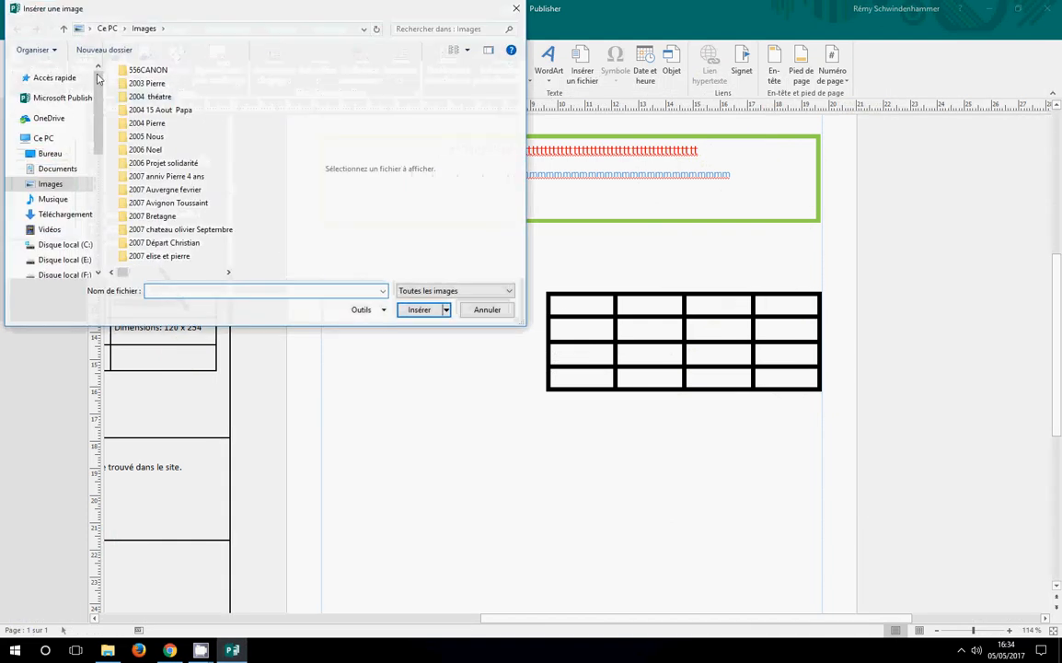
click(57, 168)
drag(233, 138, 232, 242)
click(149, 181)
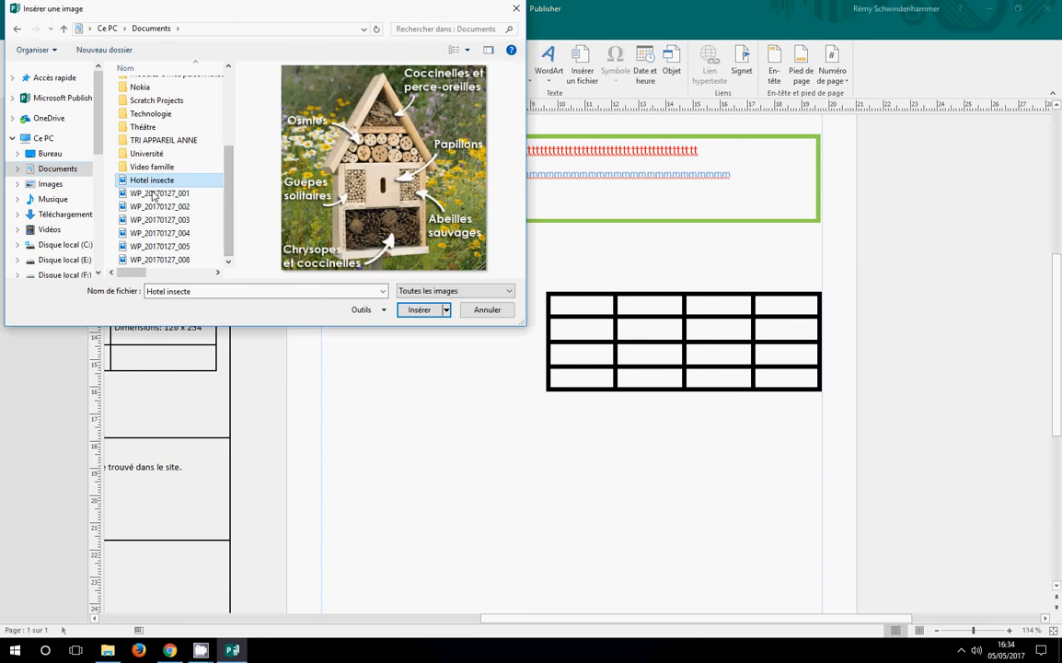
click(420, 310)
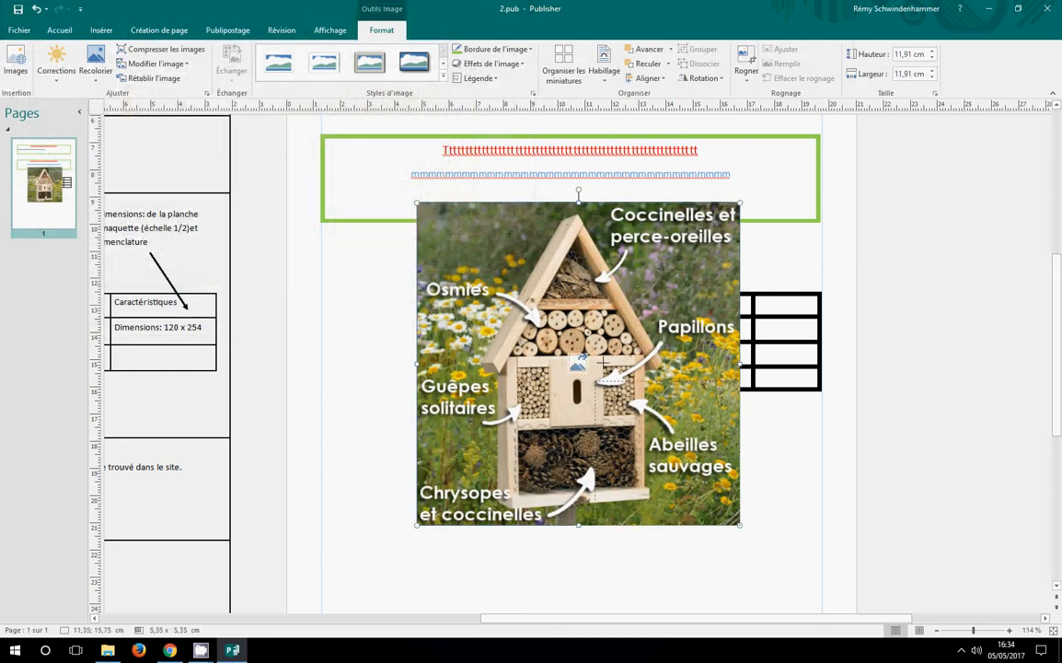
drag(581, 345, 587, 348)
drag(630, 442, 443, 509)
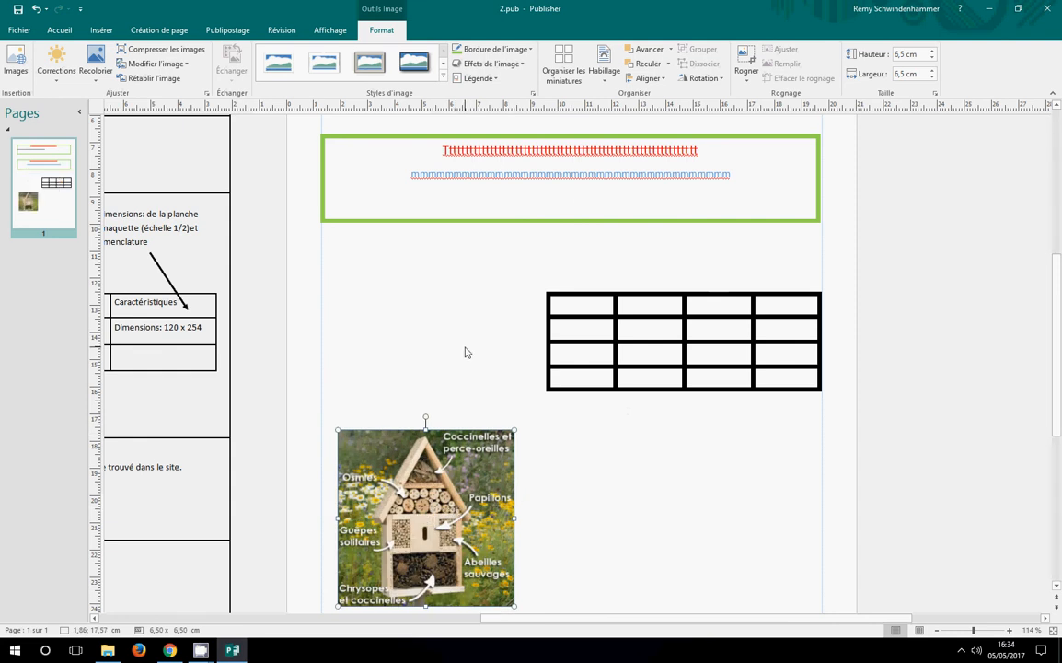
Draw a text box about 9 × 5.9 cm beside the picture, below the table, and fill it with a line of j's and a line of f's
click(101, 29)
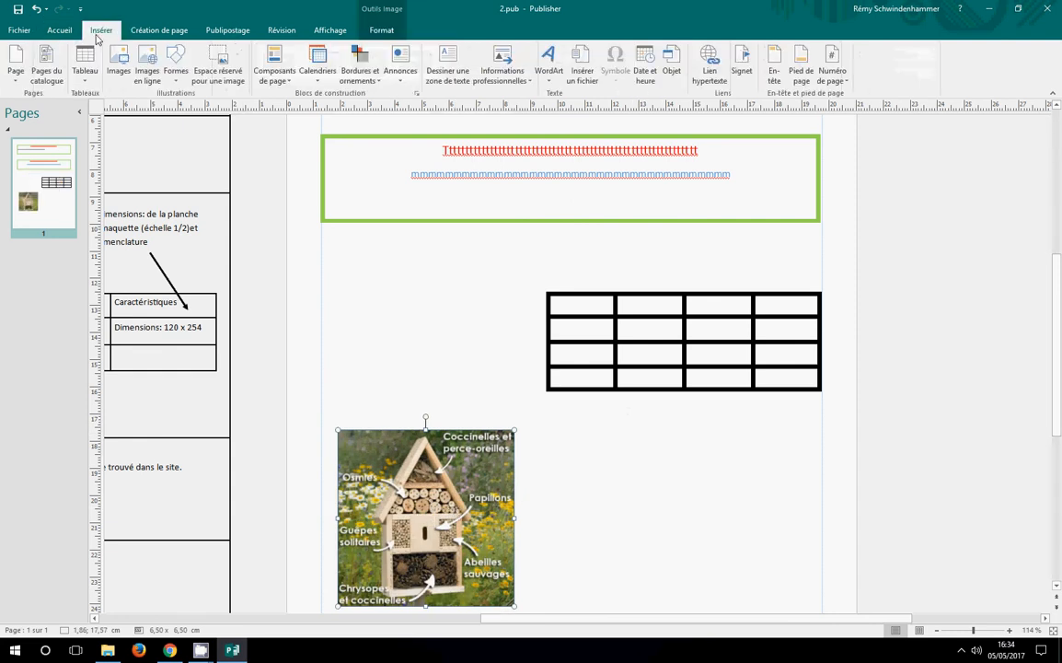
click(467, 72)
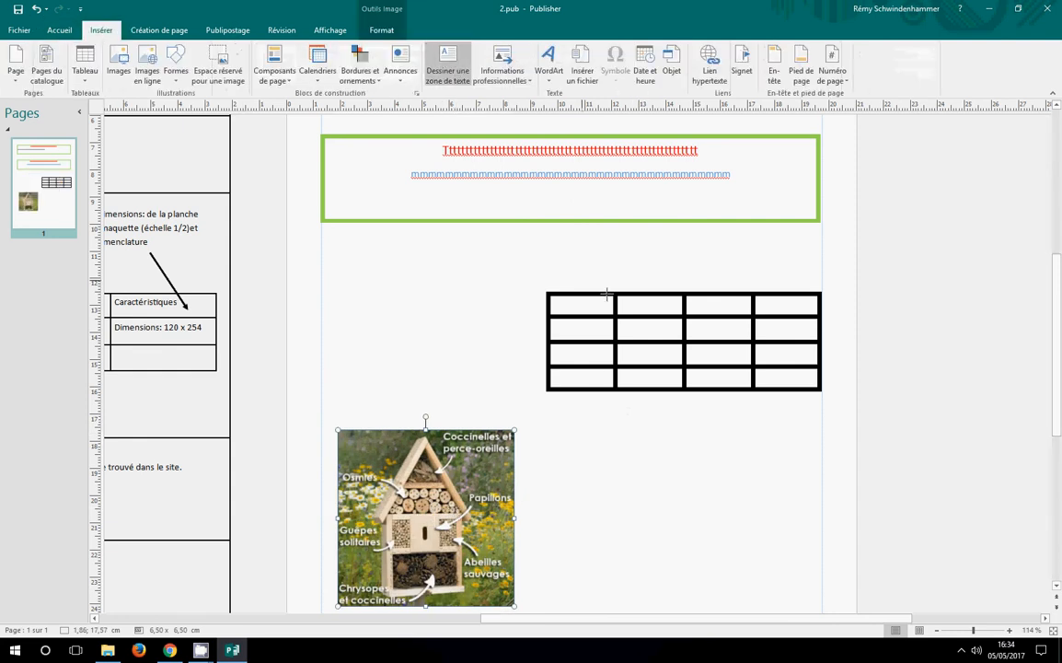
mouse_move(553, 430)
mouse_down()
mouse_move(647, 562)
mouse_move(769, 569)
mouse_move(749, 539)
mouse_move(797, 593)
mouse_up()
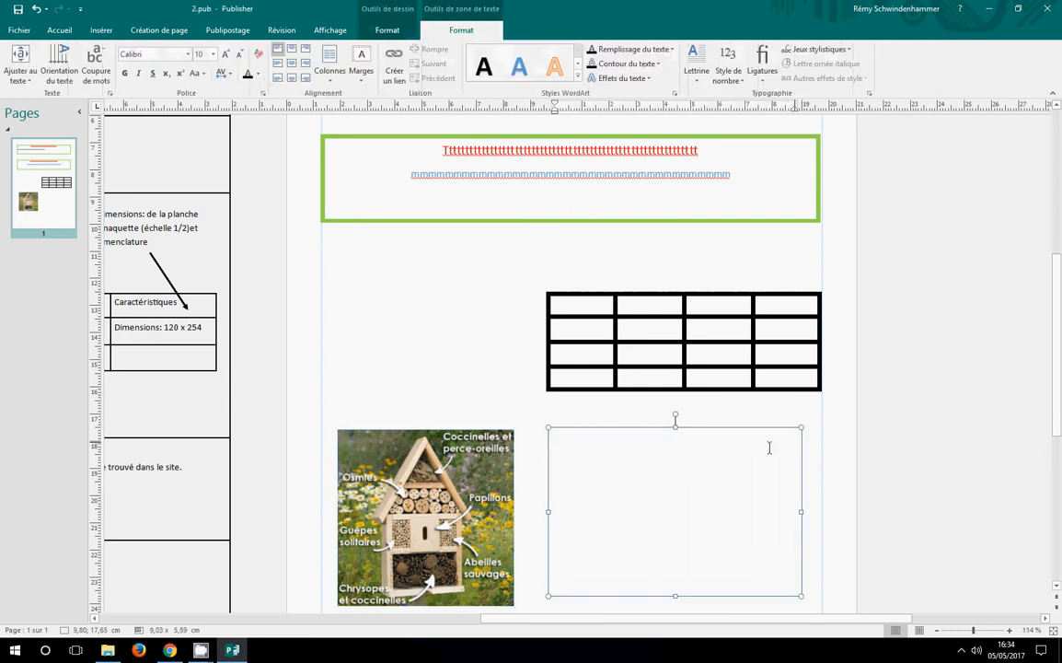
text(jjjjjjjjjjjjjjjjjj)
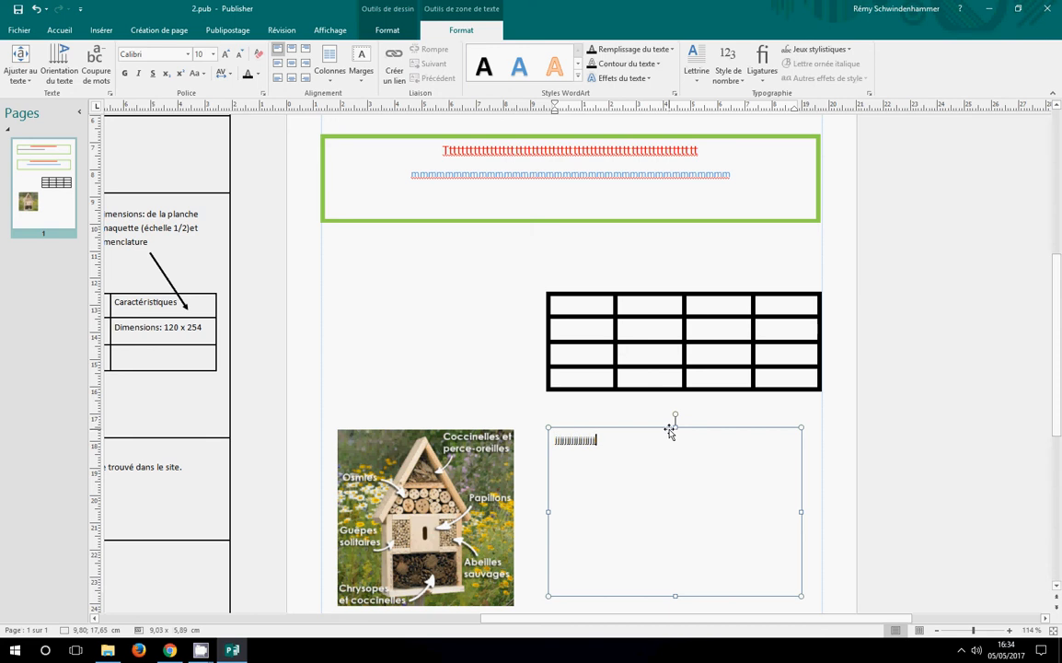
text(jjjjjjjjjjjjjjjjjjjjjjjjjjj)
key(Return)
text(j )
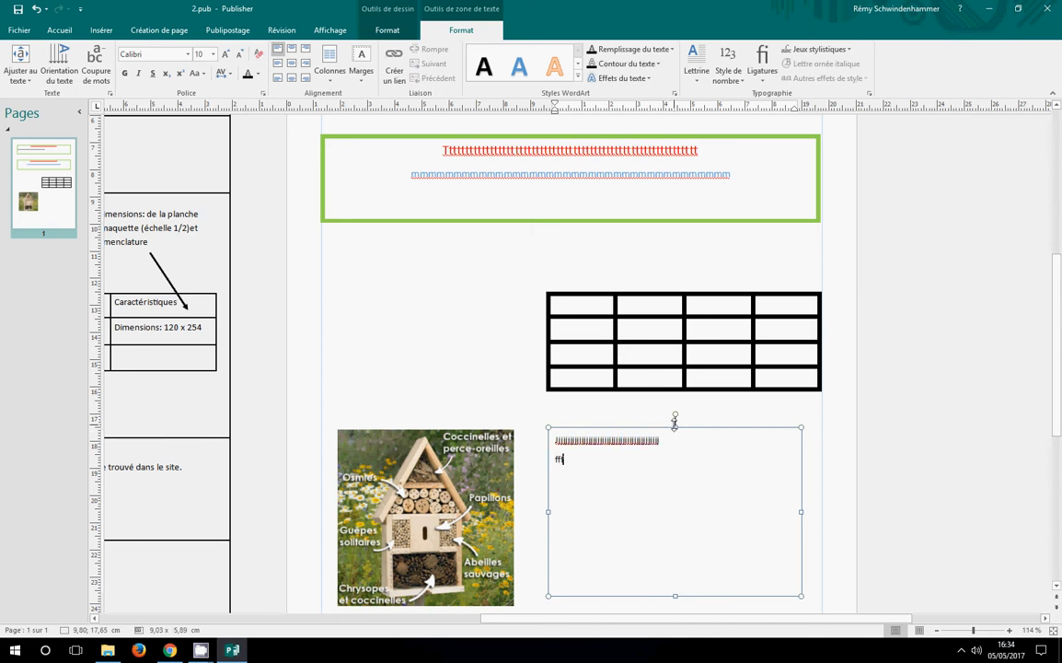
text(ffffffffffffffffffffff)
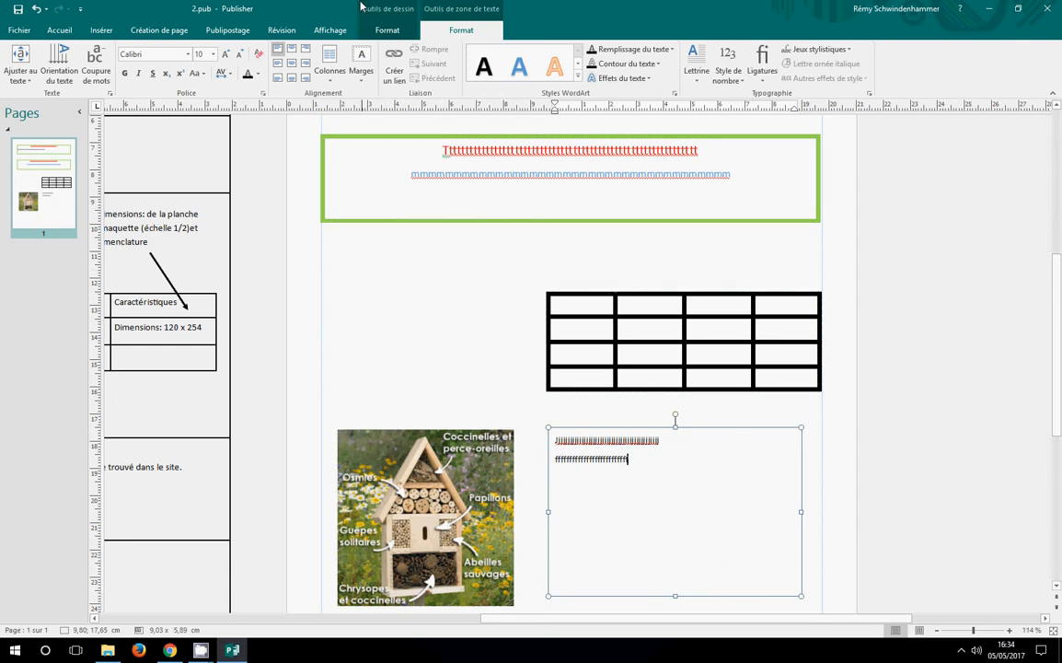
click(390, 321)
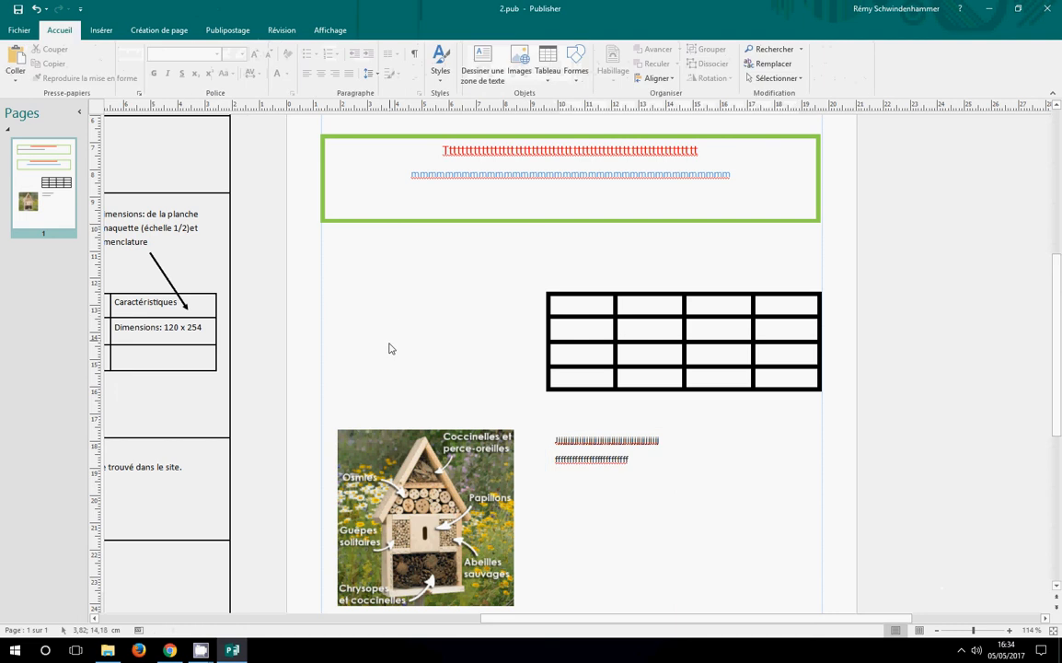